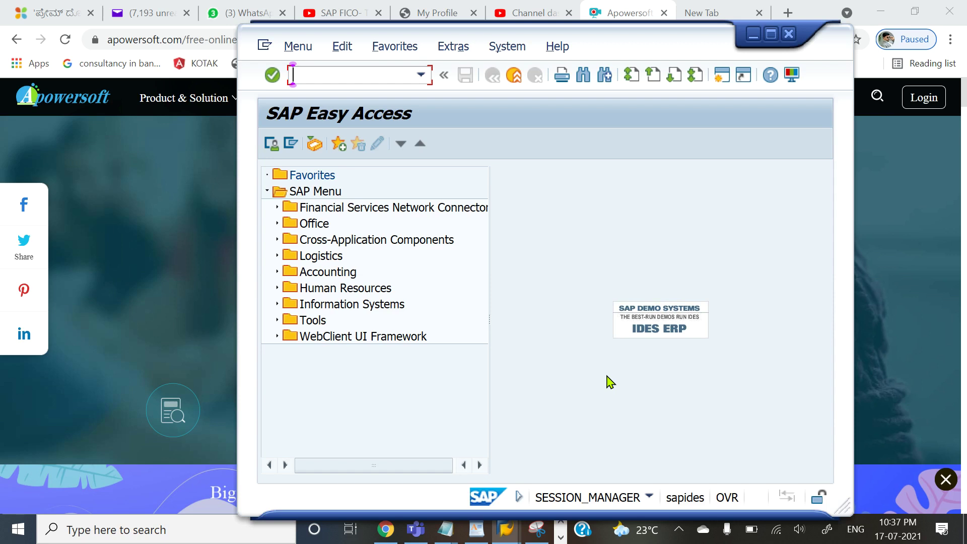
- Switch from SAP to the LSMW [Compatibility Mode] guide document in Word
{"action": "key", "text": "alt+Tab"}
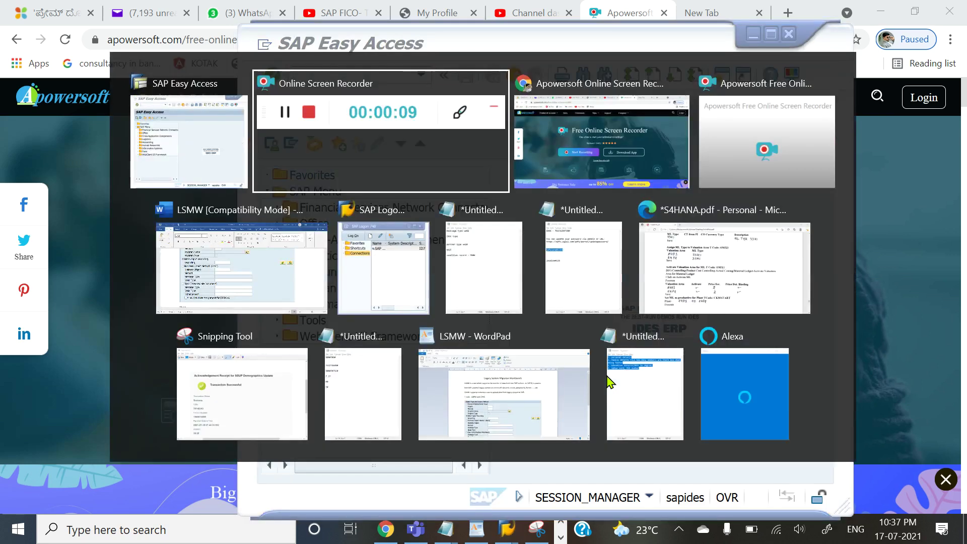
{"action": "key", "text": "alt+Tab"}
{"action": "key", "text": "alt+Tab"}
{"action": "key", "text": "alt+Tab"}
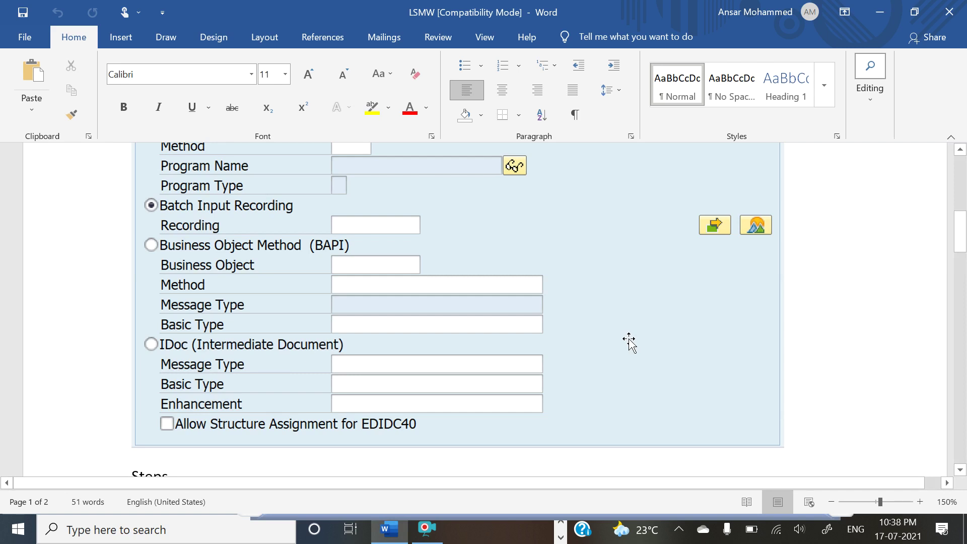
- Scroll up to the guide's opening page titled Legacy System Migration Workbench
{"action": "scroll", "coordinate": [629, 343], "scroll_direction": "up", "scroll_amount": 5}
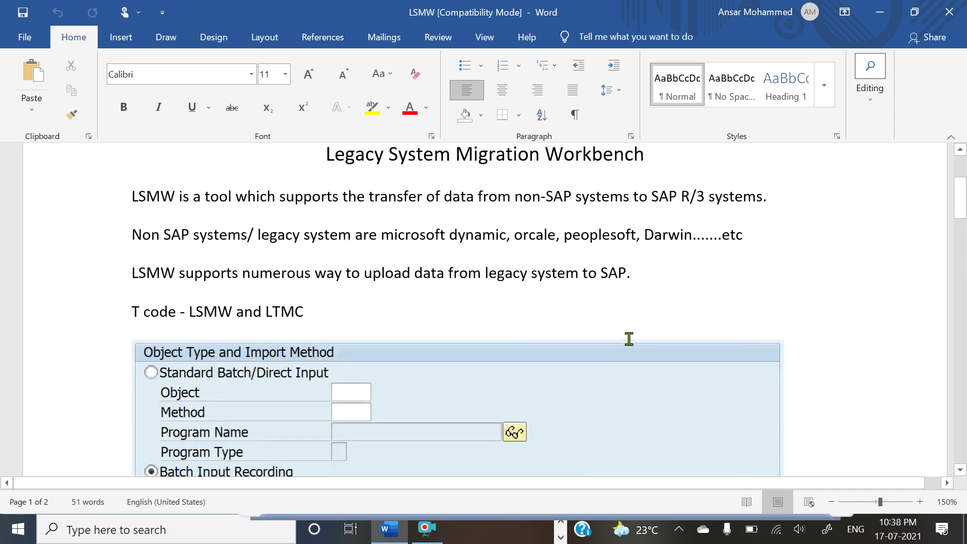
{"action": "scroll", "coordinate": [629, 339], "scroll_direction": "up", "scroll_amount": 3}
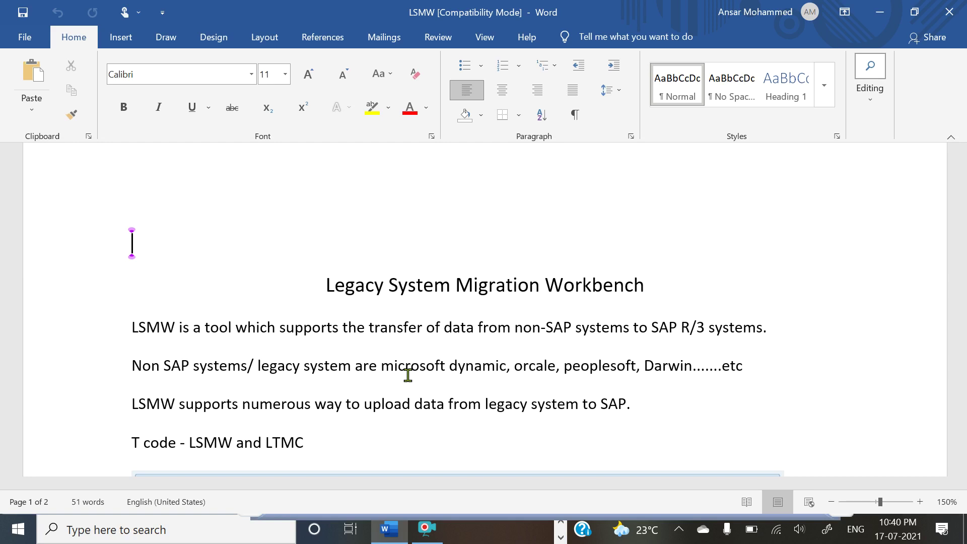
- Highlight the transaction codes LSMW and LTMC in the T code line
{"action": "scroll", "coordinate": [407, 375], "scroll_direction": "down", "scroll_amount": 3}
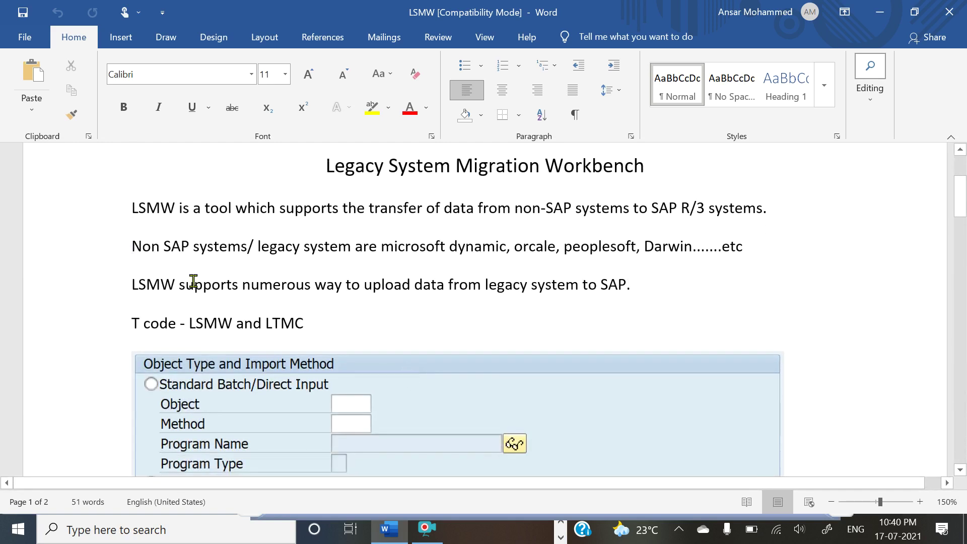
{"action": "double_click", "coordinate": [194, 325]}
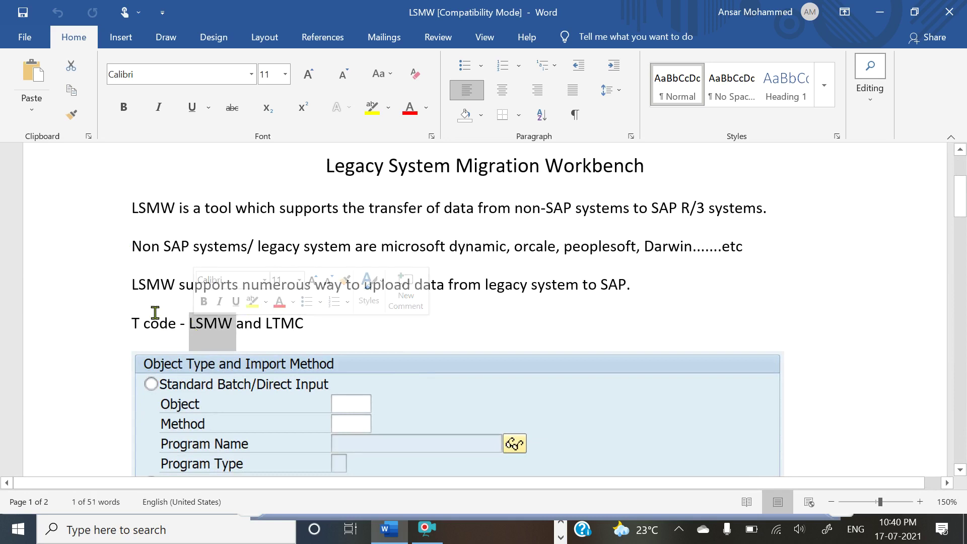
{"action": "double_click", "coordinate": [271, 324]}
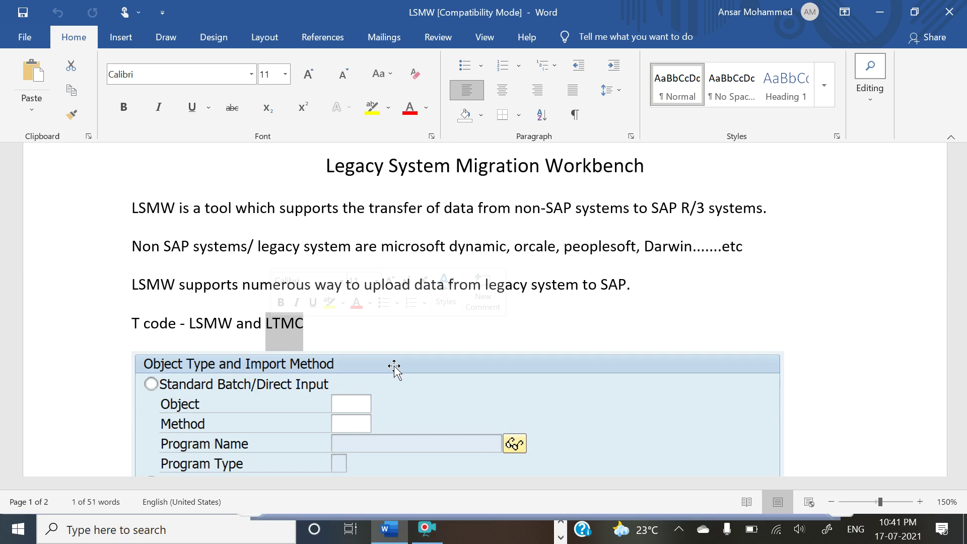
- Select the import-method screenshot and scroll through its options down to EDIDC40
{"action": "left_click", "coordinate": [446, 395]}
{"action": "scroll", "coordinate": [446, 394], "scroll_direction": "down", "scroll_amount": 3}
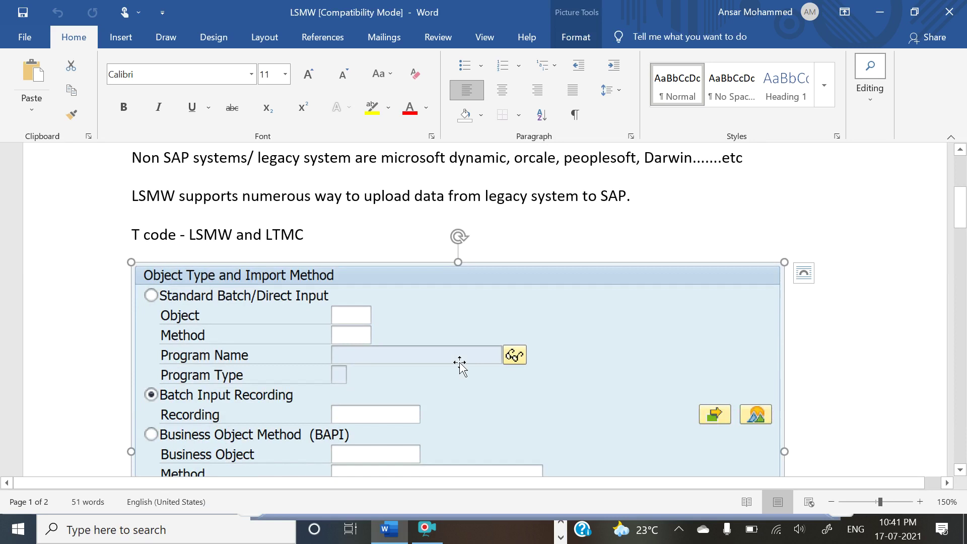
{"action": "scroll", "coordinate": [460, 363], "scroll_direction": "down", "scroll_amount": 4}
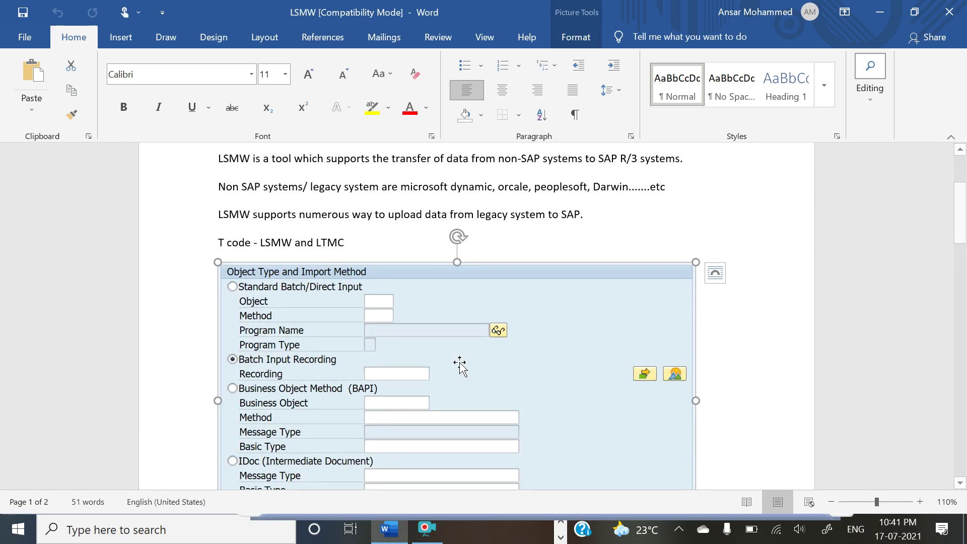
{"action": "scroll", "coordinate": [459, 362], "scroll_direction": "down", "scroll_amount": 1}
{"action": "scroll", "coordinate": [460, 363], "scroll_direction": "up", "scroll_amount": 3}
{"action": "scroll", "coordinate": [460, 368], "scroll_direction": "up", "scroll_amount": 1}
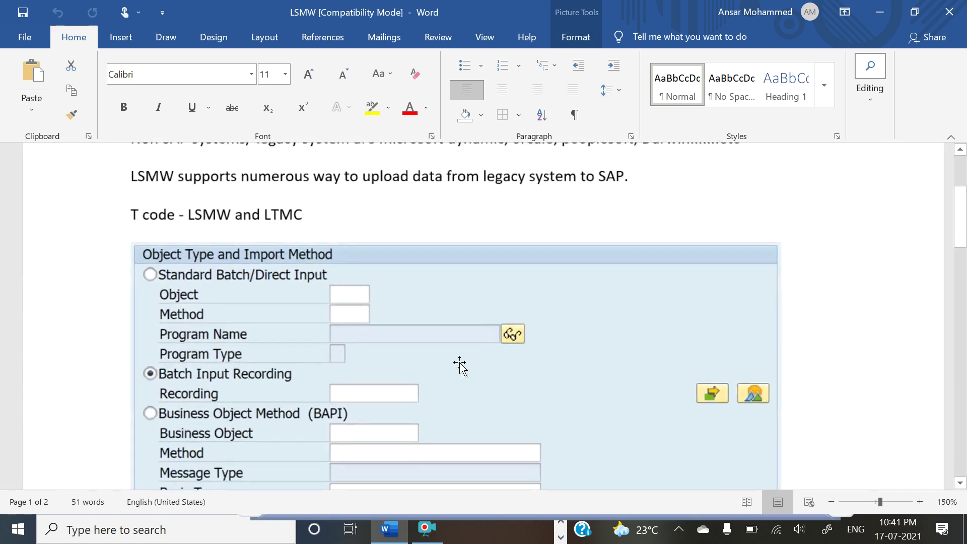
{"action": "left_click", "coordinate": [459, 368]}
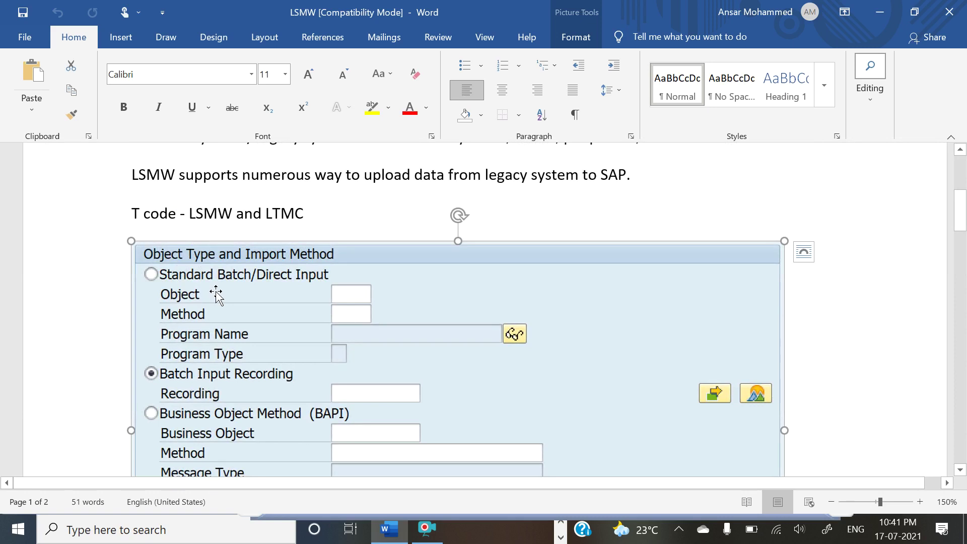
{"action": "scroll", "coordinate": [260, 353], "scroll_direction": "down", "scroll_amount": 1}
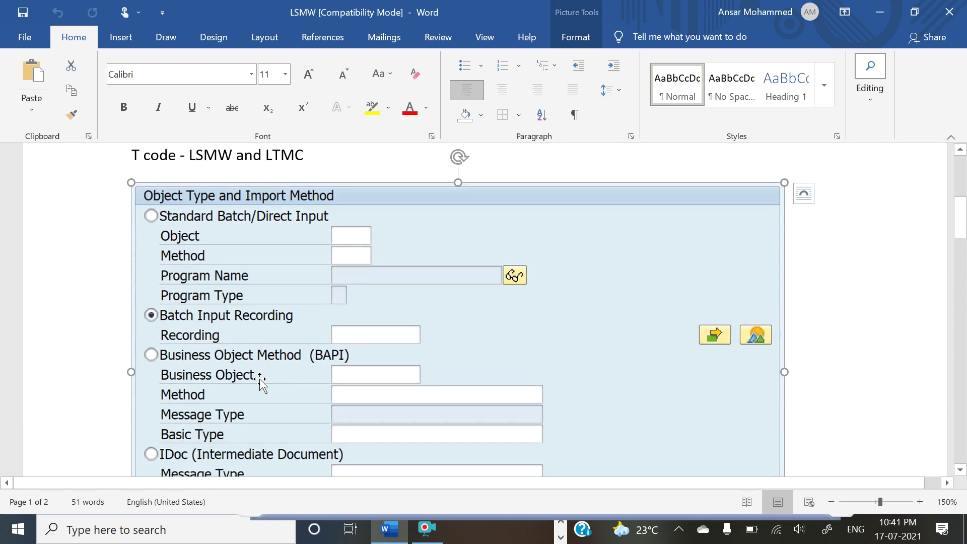
{"action": "scroll", "coordinate": [260, 383], "scroll_direction": "down", "scroll_amount": 1}
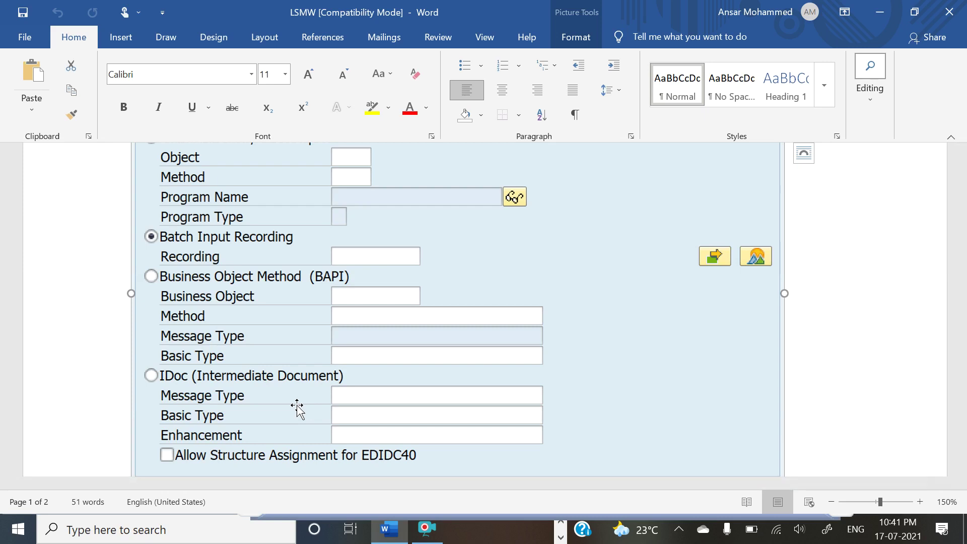
{"action": "scroll", "coordinate": [279, 374], "scroll_direction": "down", "scroll_amount": 3}
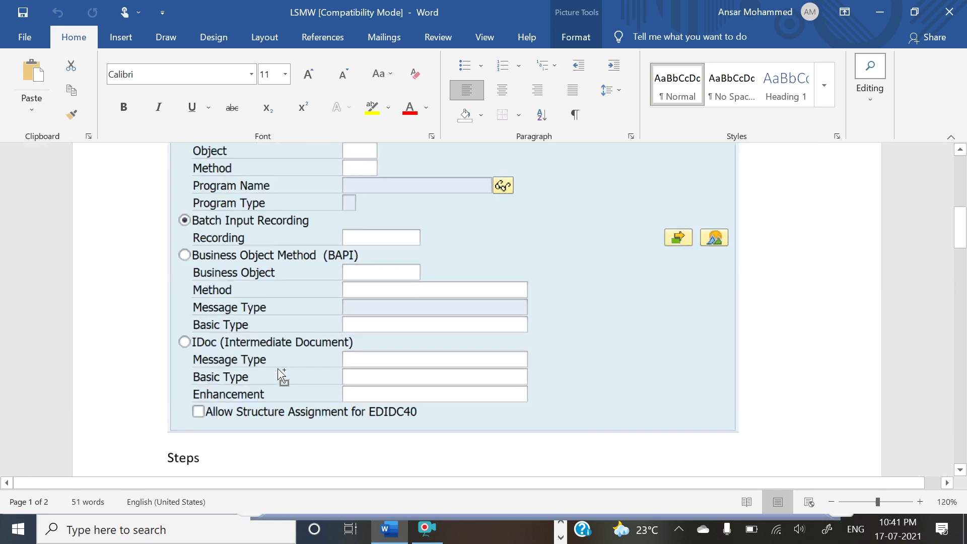
{"action": "scroll", "coordinate": [302, 355], "scroll_direction": "up", "scroll_amount": 3}
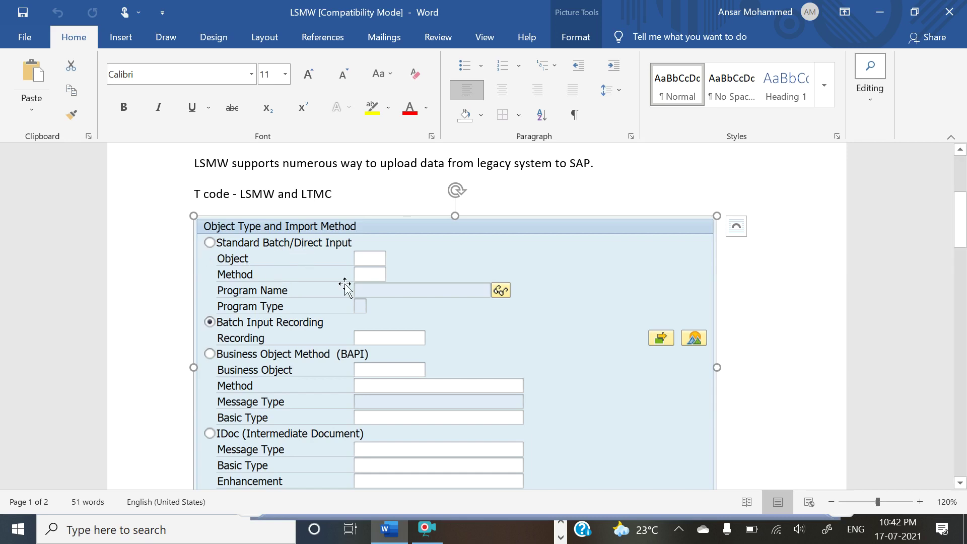
{"action": "scroll", "coordinate": [345, 287], "scroll_direction": "down", "scroll_amount": 3}
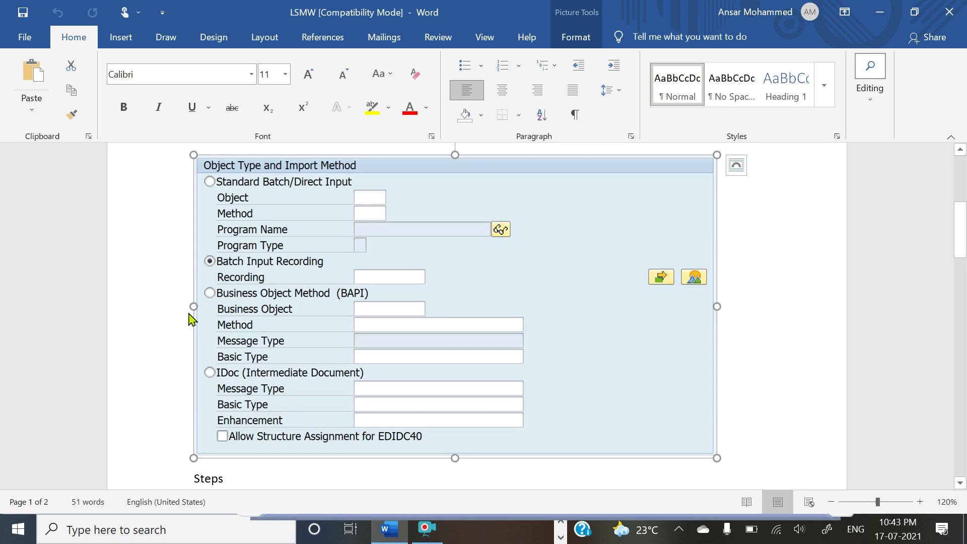
{"action": "scroll", "coordinate": [273, 309], "scroll_direction": "up", "scroll_amount": 1}
{"action": "scroll", "coordinate": [273, 308], "scroll_direction": "up", "scroll_amount": 1}
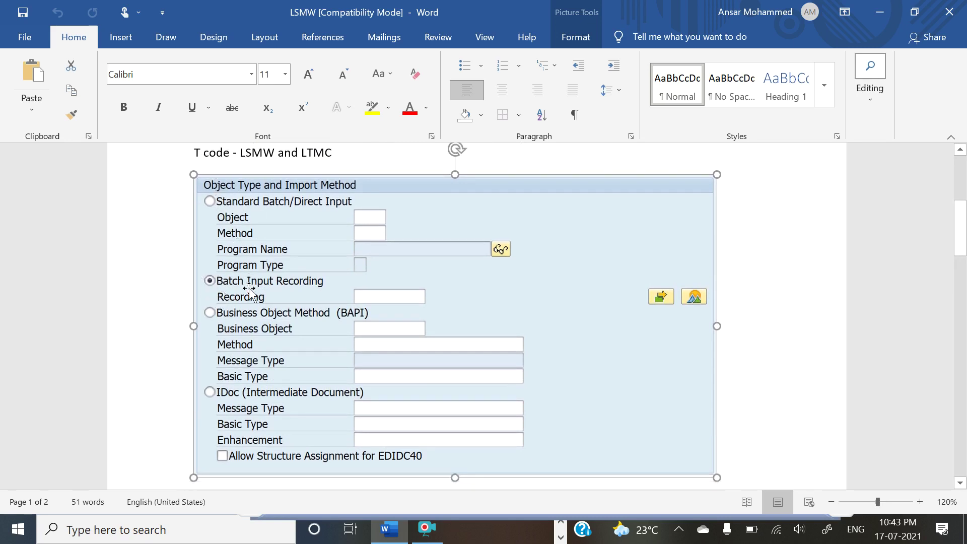
{"action": "scroll", "coordinate": [250, 292], "scroll_direction": "down", "scroll_amount": 2}
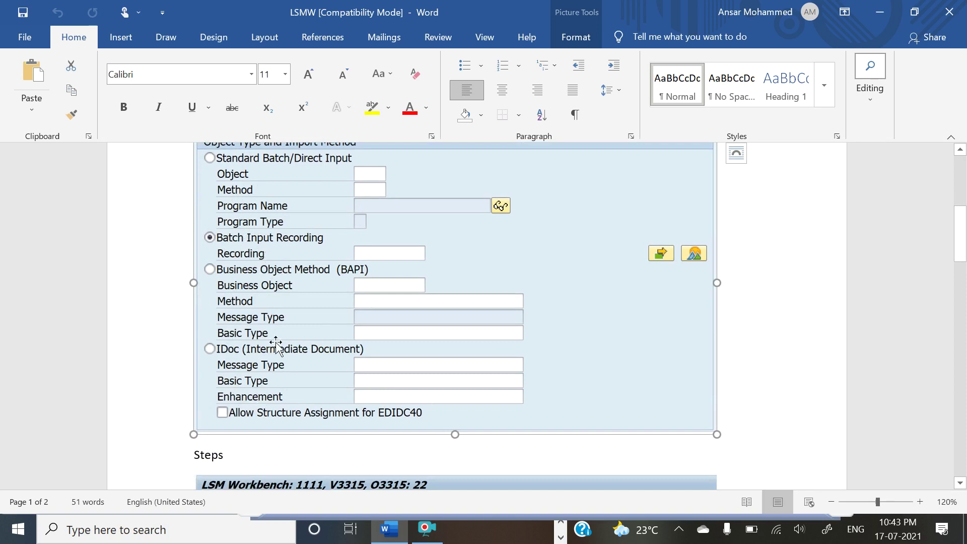
{"action": "scroll", "coordinate": [276, 344], "scroll_direction": "up", "scroll_amount": 1}
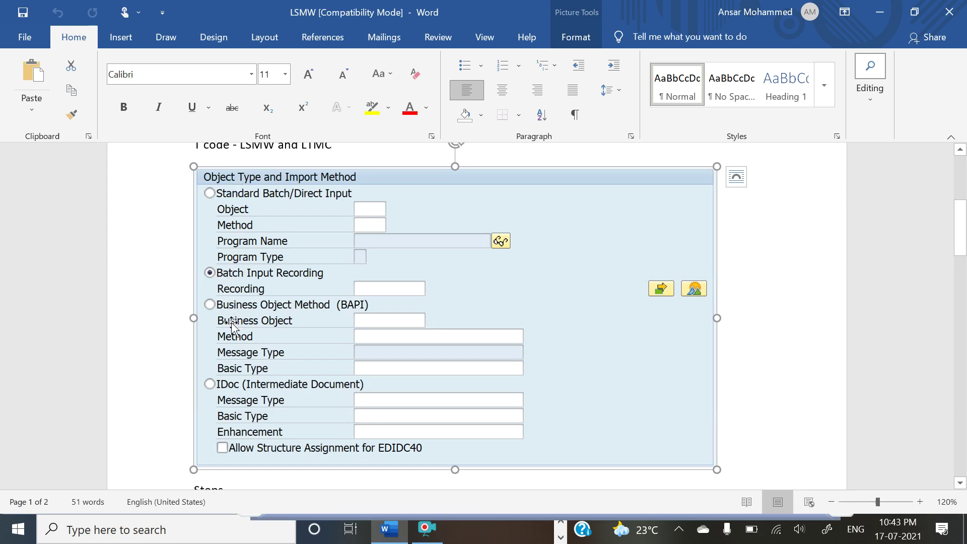
- Scroll down to the LSM Workbench Steps screenshot, then bring SAP Easy Access forward
{"action": "scroll", "coordinate": [233, 325], "scroll_direction": "down", "scroll_amount": 1}
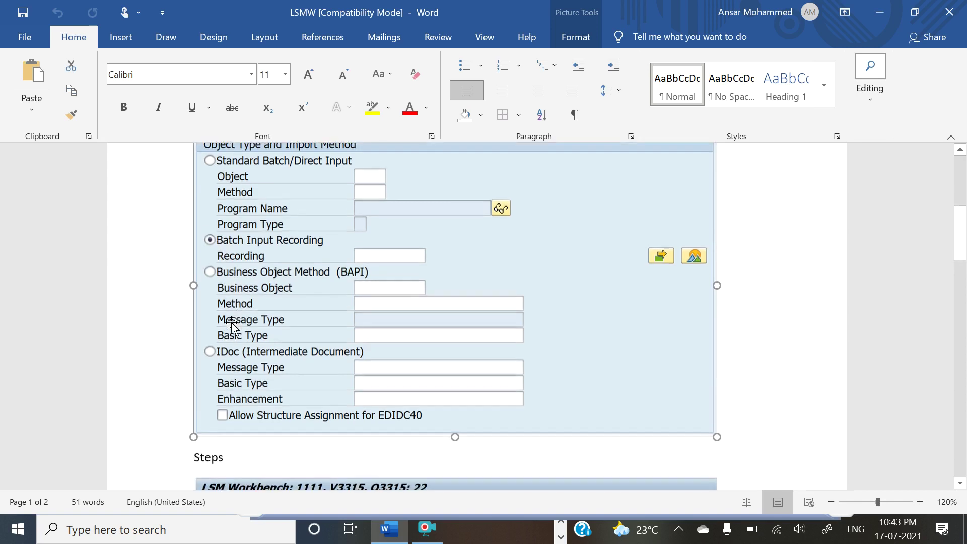
{"action": "scroll", "coordinate": [257, 333], "scroll_direction": "down", "scroll_amount": 4}
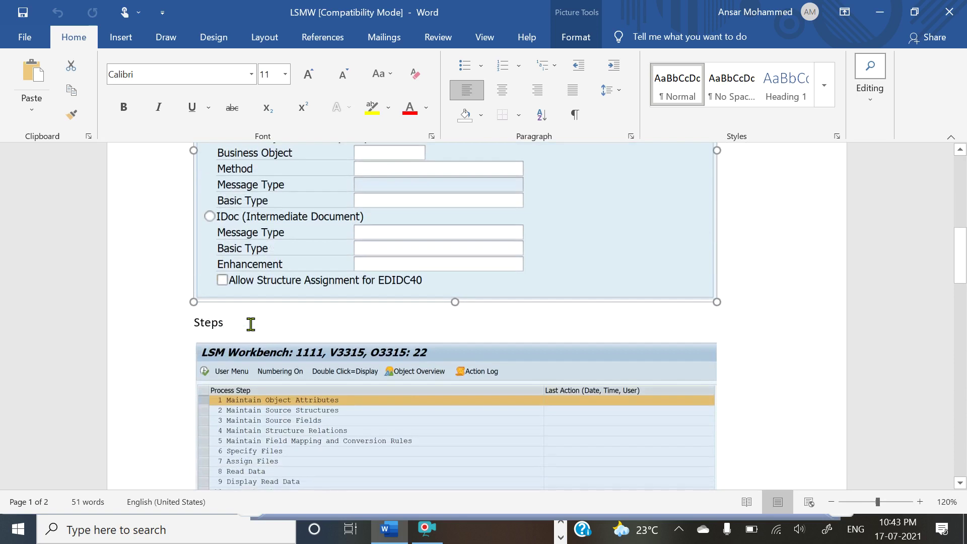
{"action": "scroll", "coordinate": [250, 324], "scroll_direction": "down", "scroll_amount": 3}
{"action": "scroll", "coordinate": [254, 330], "scroll_direction": "up", "scroll_amount": 4, "text": "ctrl"}
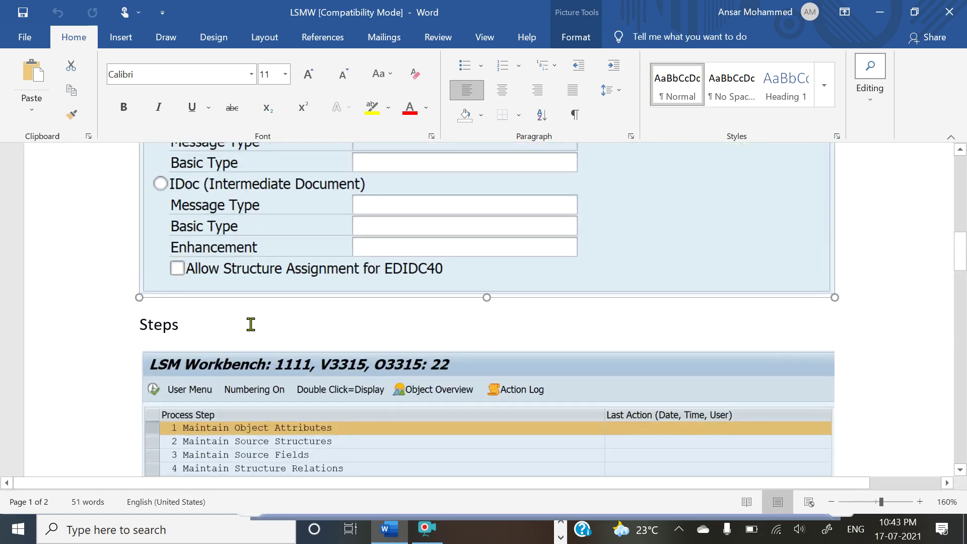
{"action": "scroll", "coordinate": [253, 330], "scroll_direction": "down", "scroll_amount": 3}
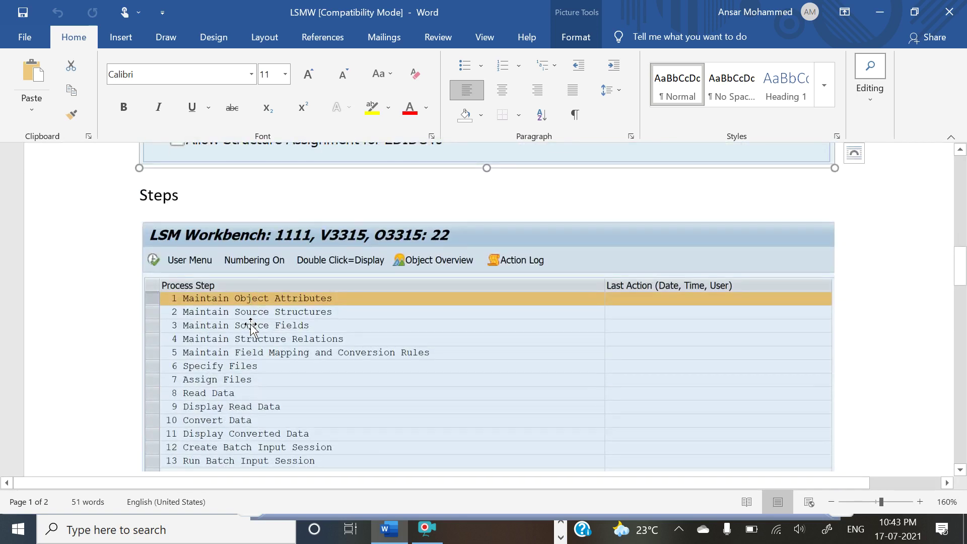
{"action": "key", "text": "alt+Tab"}
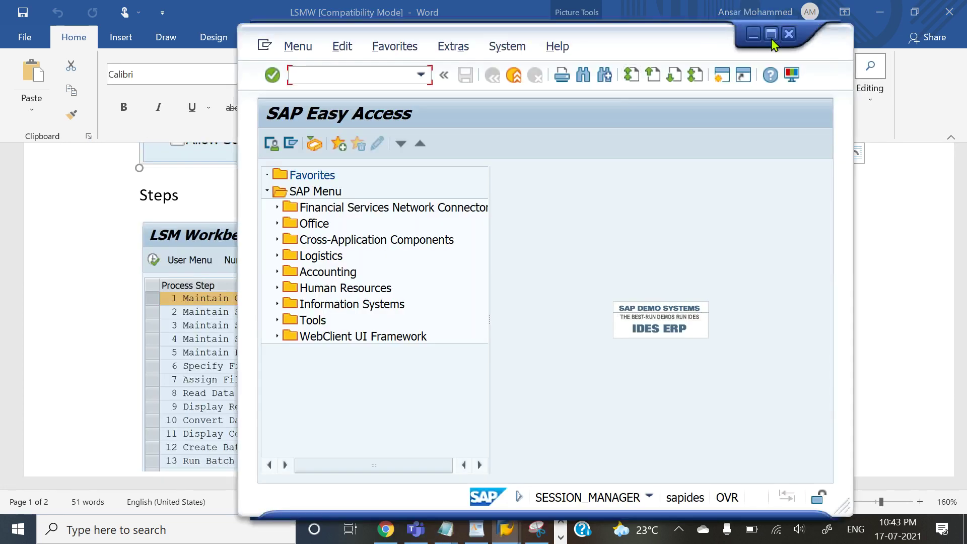
- Maximize SAP, decline the ID7 connection error details, and return to the Word guide
{"action": "left_click", "coordinate": [772, 38]}
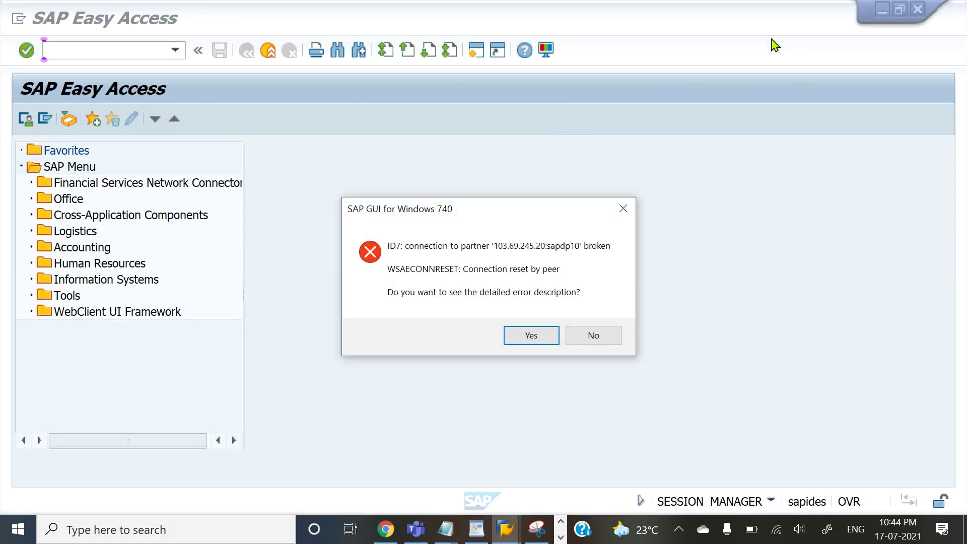
{"action": "left_click", "coordinate": [594, 335]}
{"action": "key", "text": "alt+Tab"}
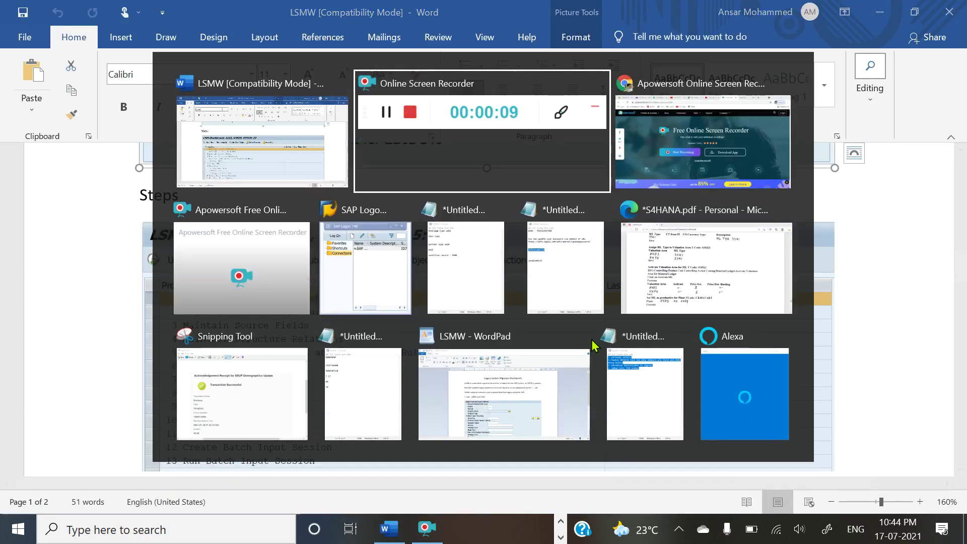
{"action": "left_click", "coordinate": [381, 384]}
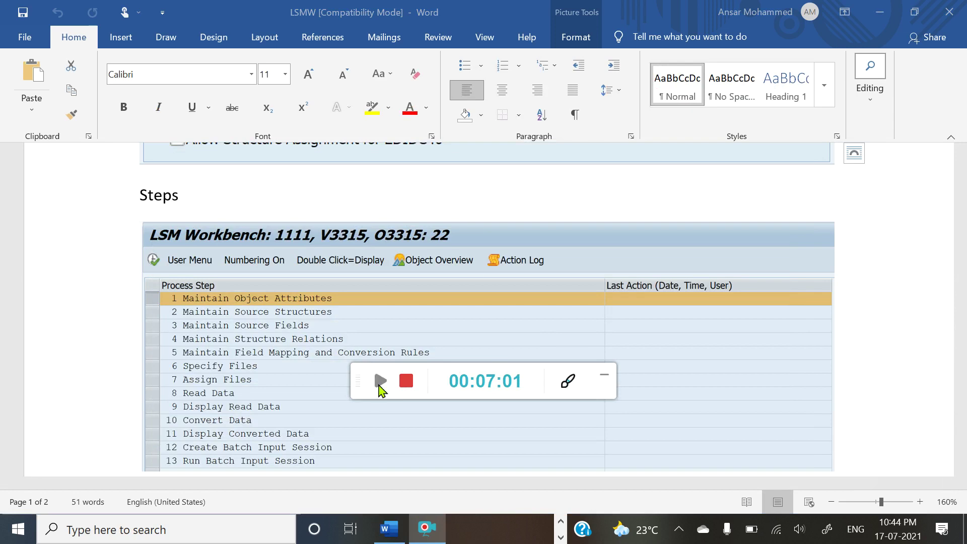
- Search the Start menu for SAP and launch SAP Logon
{"action": "left_click", "coordinate": [602, 378]}
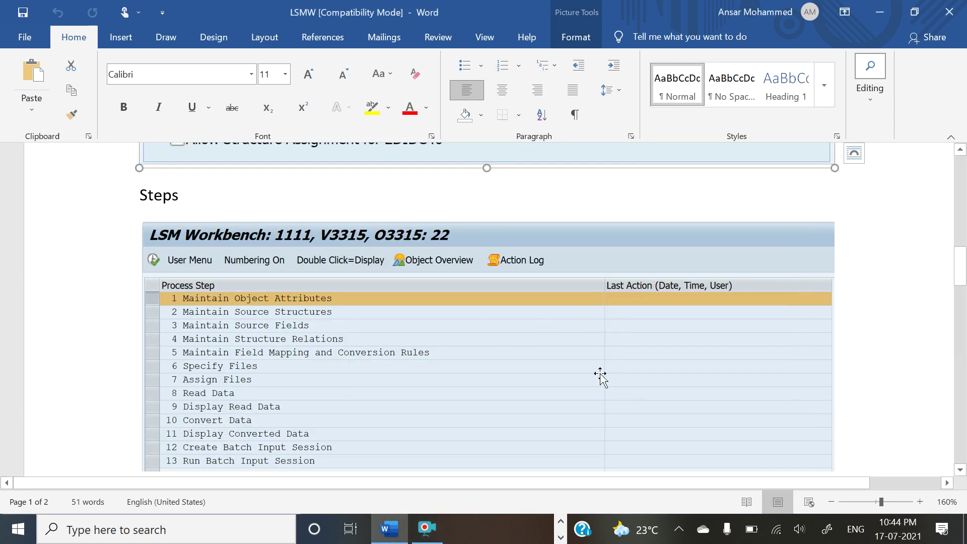
{"action": "left_click", "coordinate": [80, 531]}
{"action": "type", "text": "SAP"}
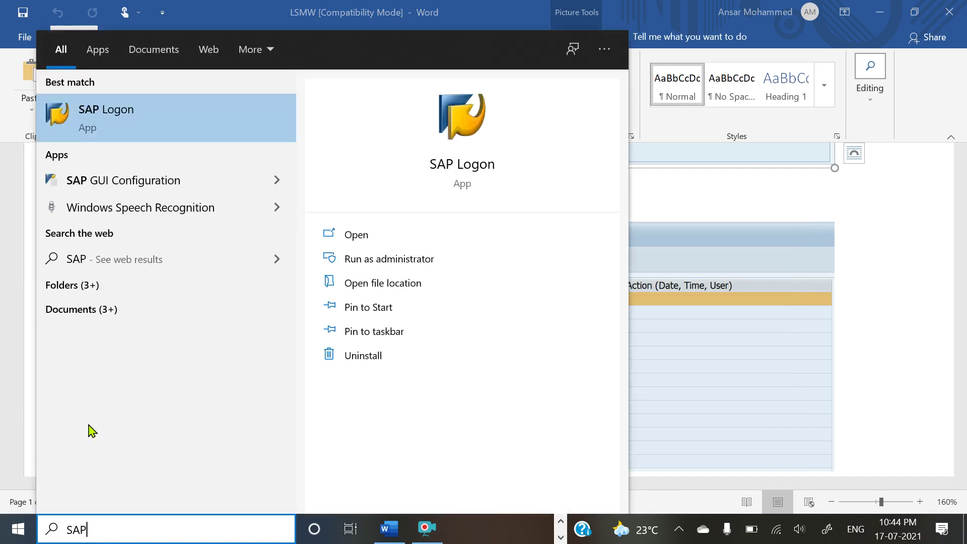
{"action": "left_click", "coordinate": [130, 112]}
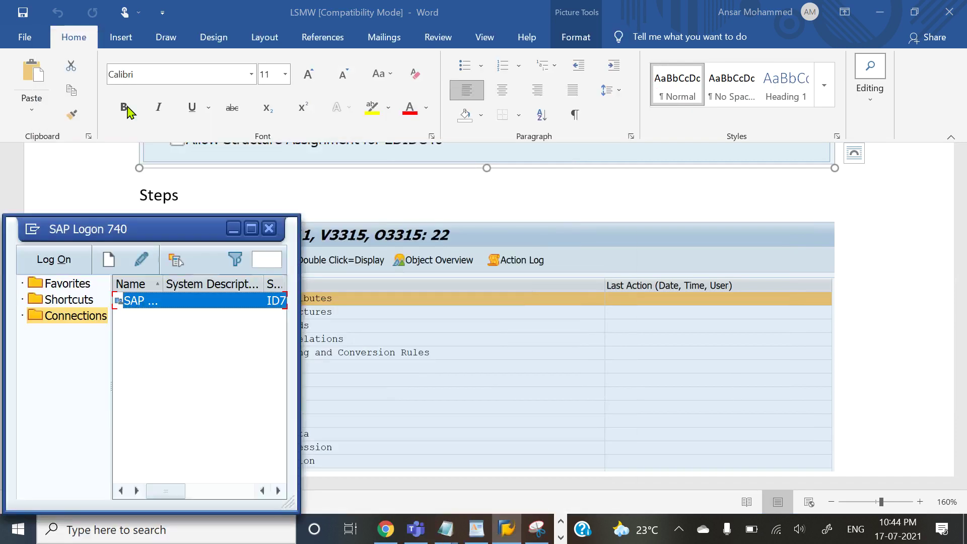
- Log on to client 800 with the user name and password, keeping other logons, then enter /nlsmw
{"action": "double_click", "coordinate": [137, 301]}
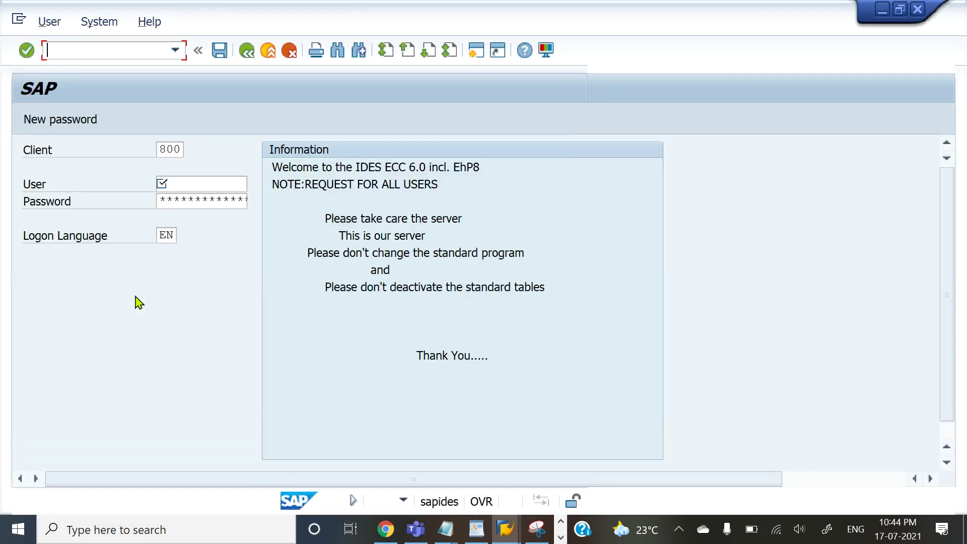
{"action": "left_click", "coordinate": [179, 184]}
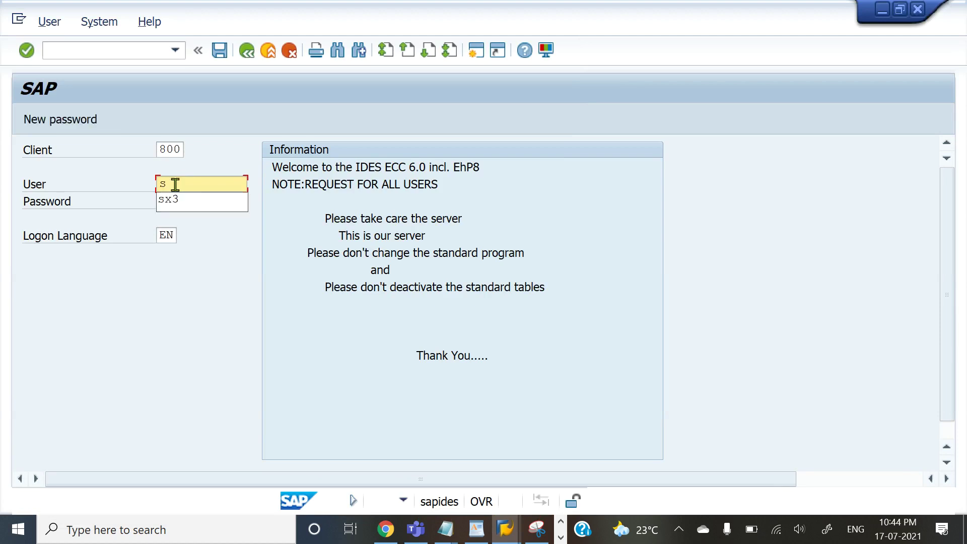
{"action": "type", "text": "sx3"}
{"action": "key", "text": "Tab"}
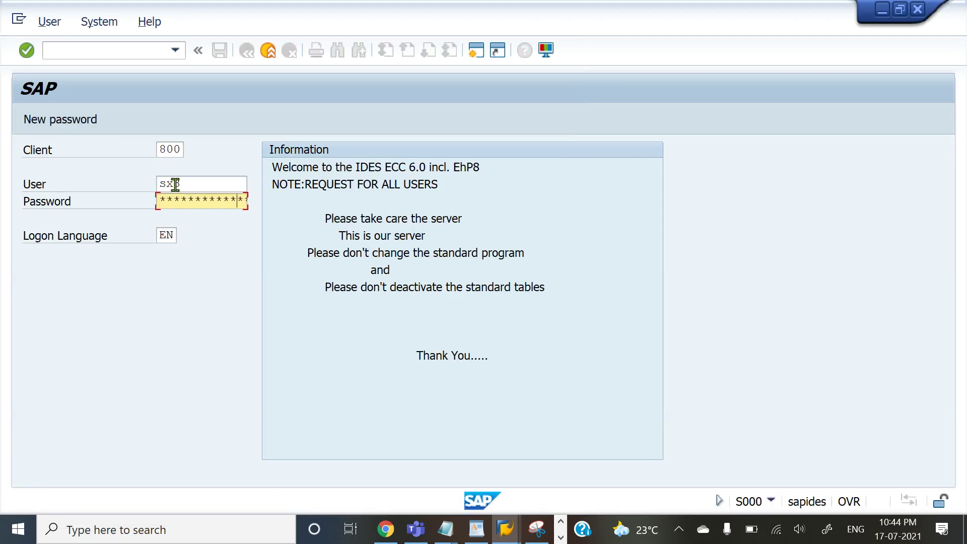
{"action": "key", "text": "Return"}
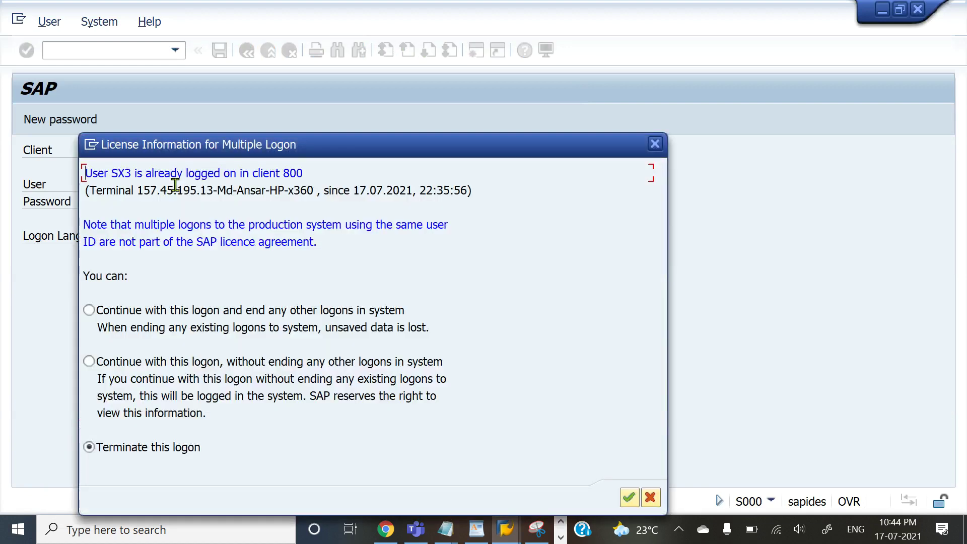
{"action": "left_click", "coordinate": [153, 369]}
{"action": "key", "text": "Return"}
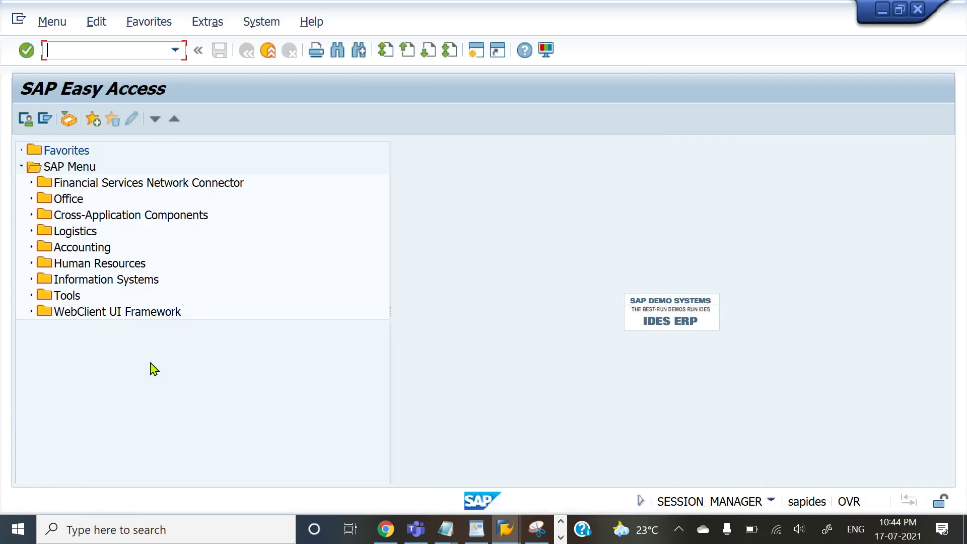
{"action": "type", "text": "/nlsmw"}
- Run LSMW, dismiss the welcome, and try creating project 1111, cancelling after the duplicate-name error
{"action": "key", "text": "Return"}
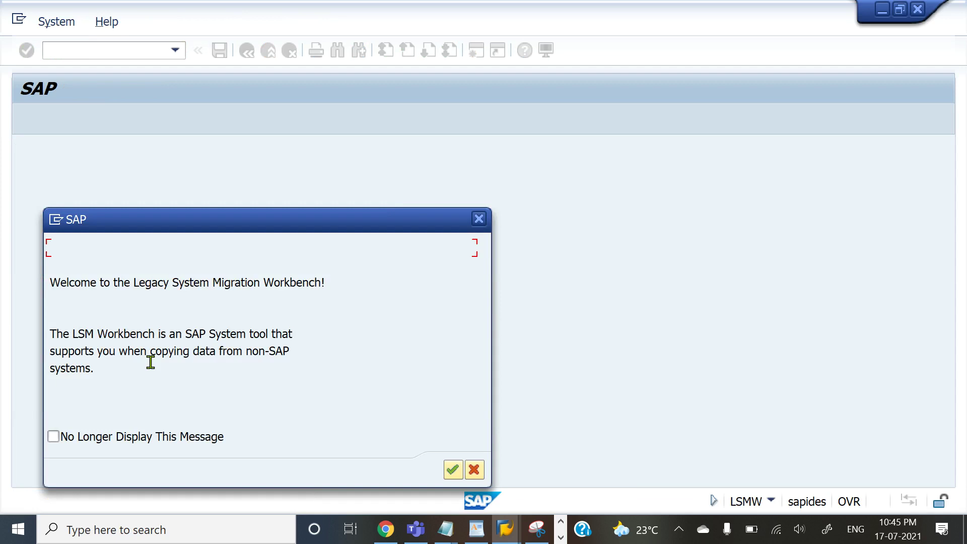
{"action": "left_click", "coordinate": [454, 471]}
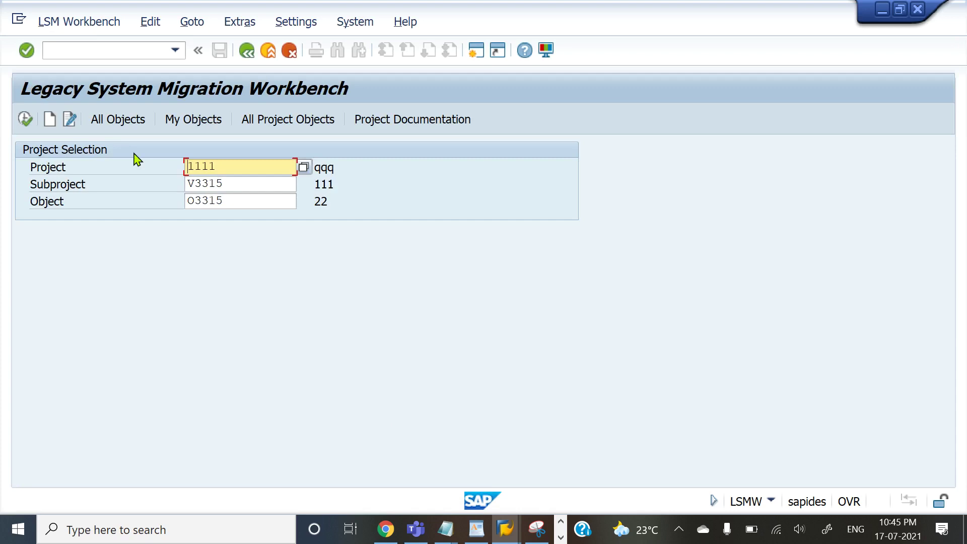
{"action": "left_click", "coordinate": [50, 122]}
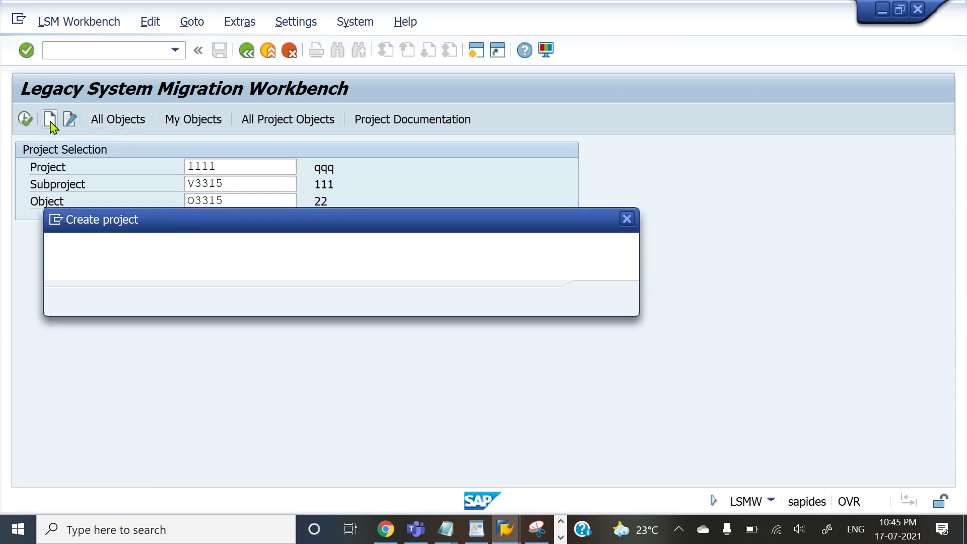
{"action": "type", "text": "adasdasd"}
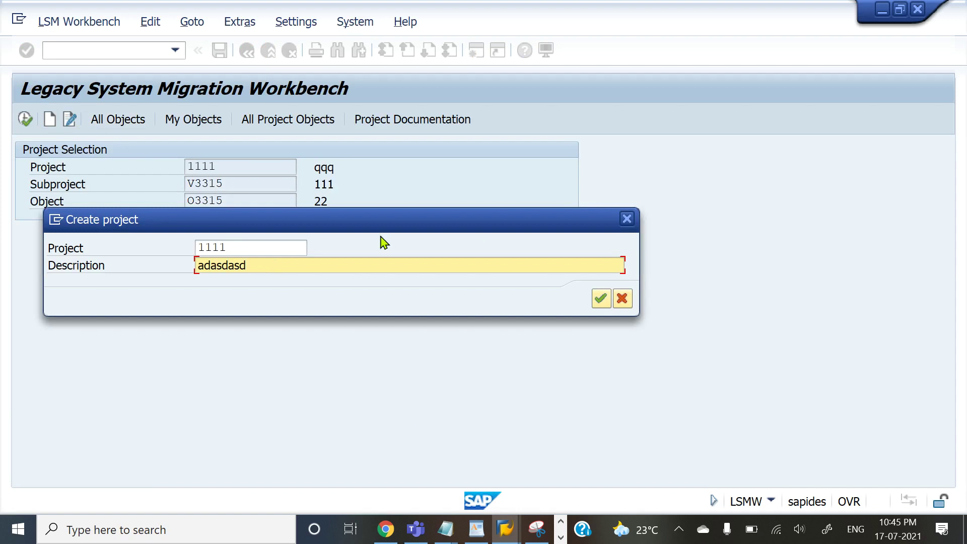
{"action": "left_click", "coordinate": [601, 298]}
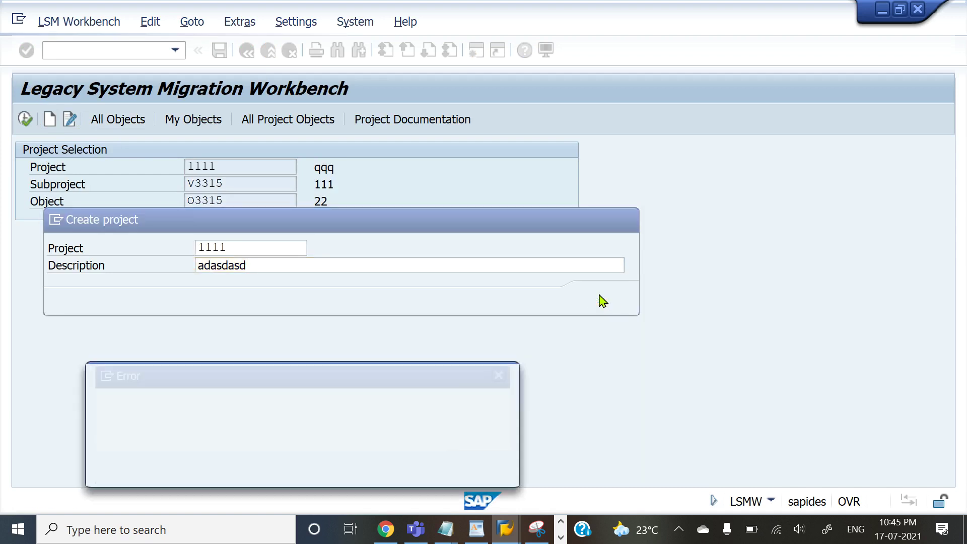
{"action": "left_click", "coordinate": [481, 469]}
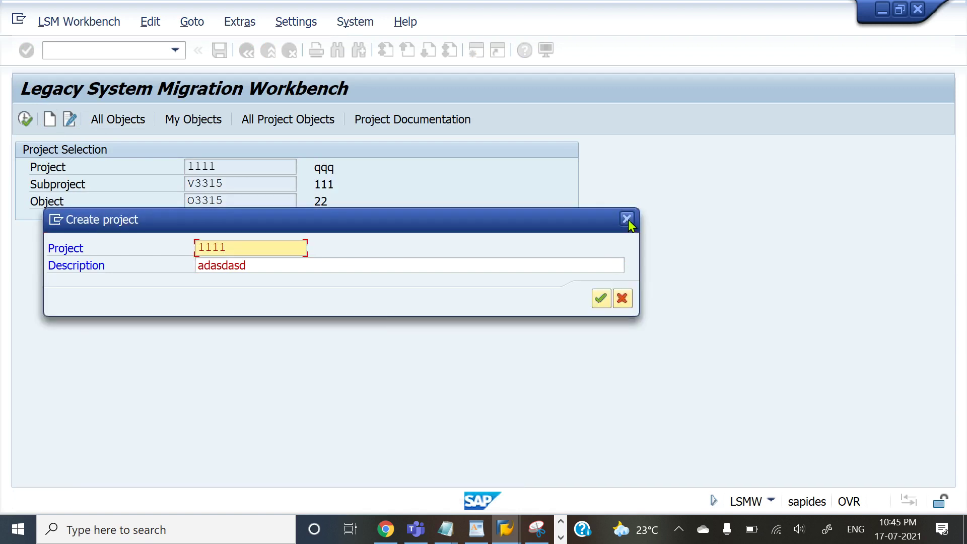
{"action": "left_click", "coordinate": [628, 220]}
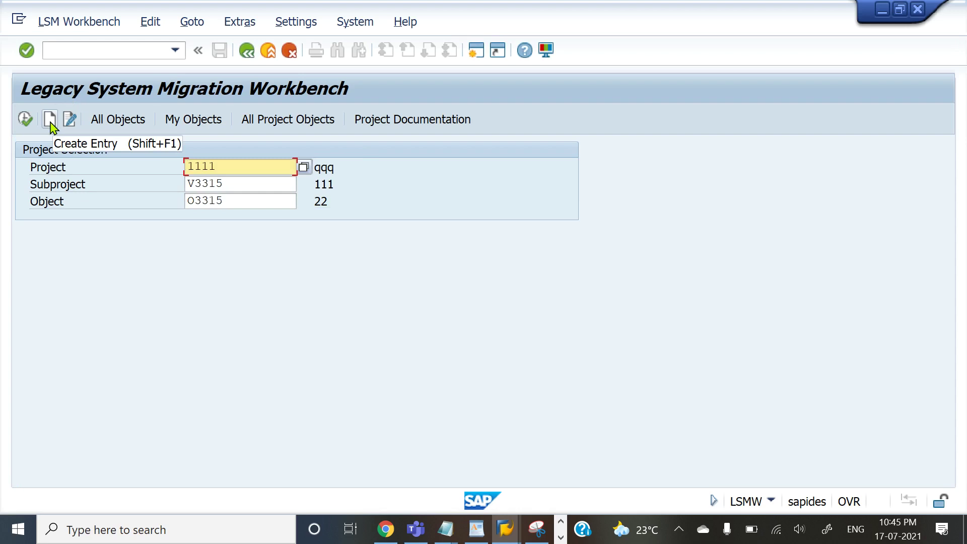
- Create project 111134242 with the description 'sfs fsf'
{"action": "left_click", "coordinate": [50, 121]}
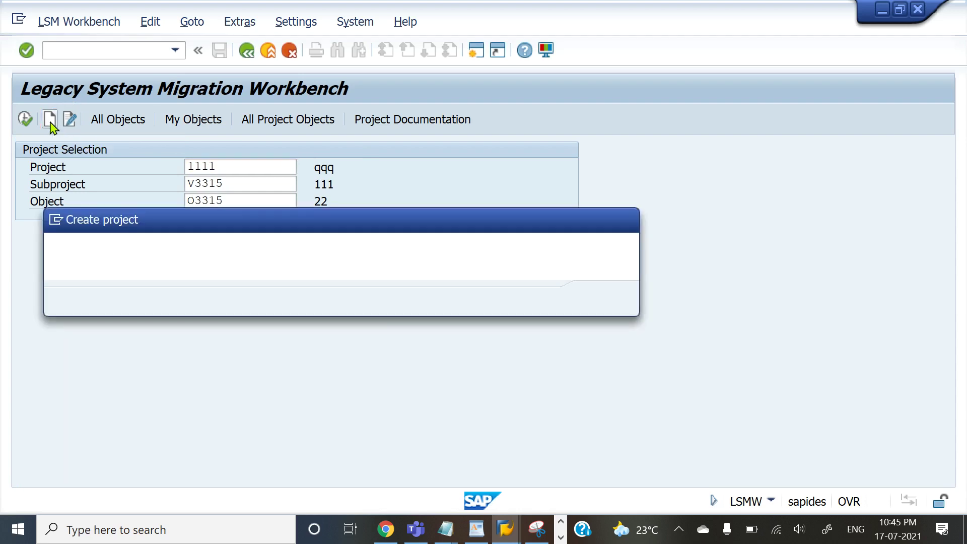
{"action": "left_click", "coordinate": [262, 244]}
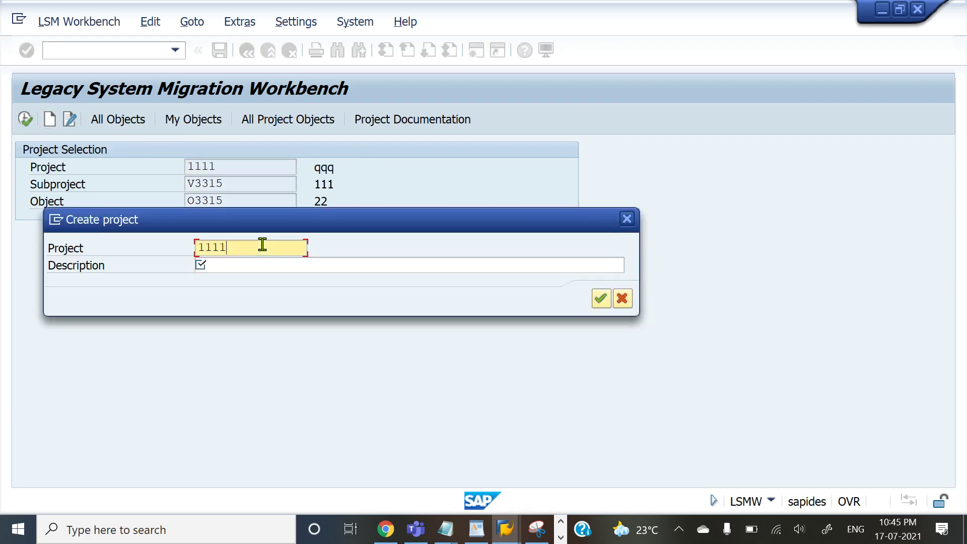
{"action": "type", "text": "34242"}
{"action": "key", "text": "Tab"}
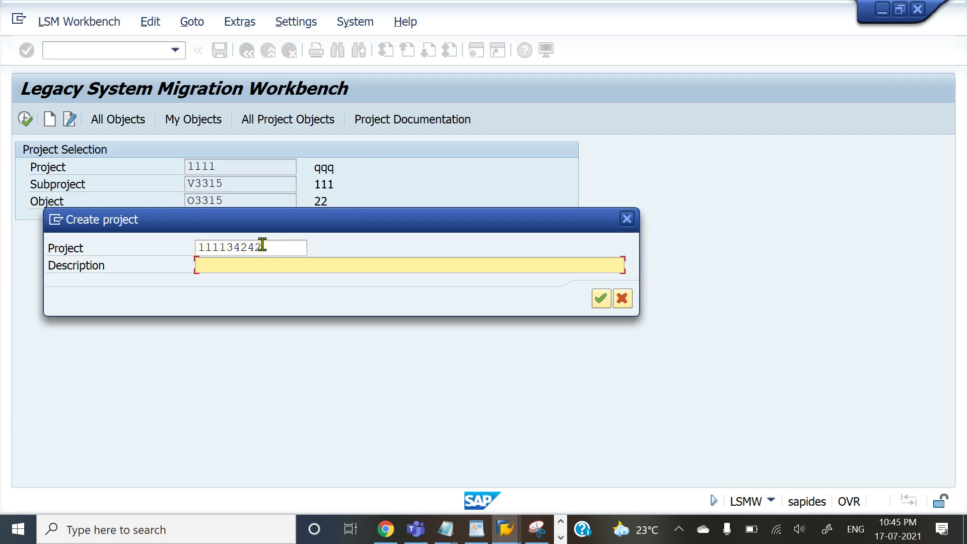
{"action": "type", "text": "sfs fsf"}
{"action": "left_click", "coordinate": [598, 300]}
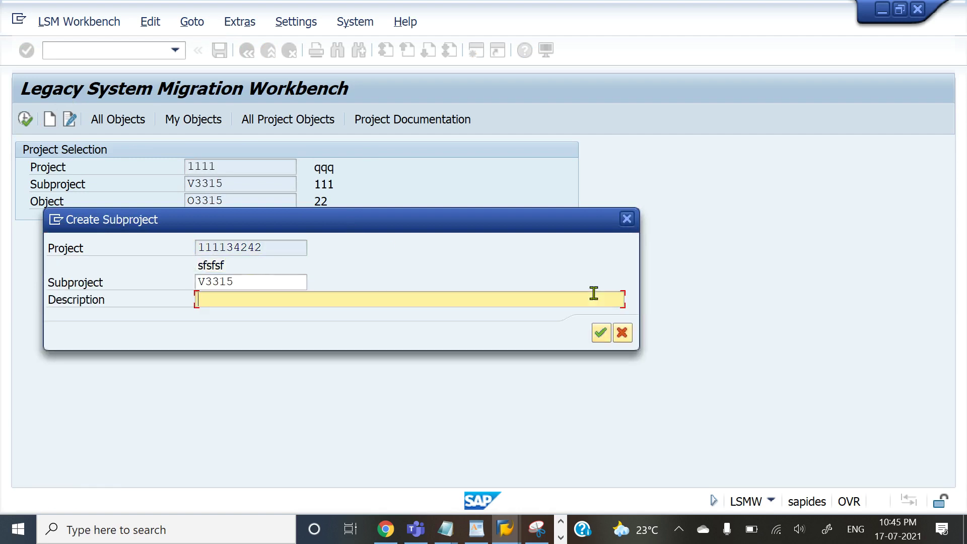
- Add subproject V3315 described 'sdfasfds' and object O33154343 named 'adsfdsfsfsfsadffa'
{"action": "type", "text": "sdfasfds"}
{"action": "left_click", "coordinate": [600, 333]}
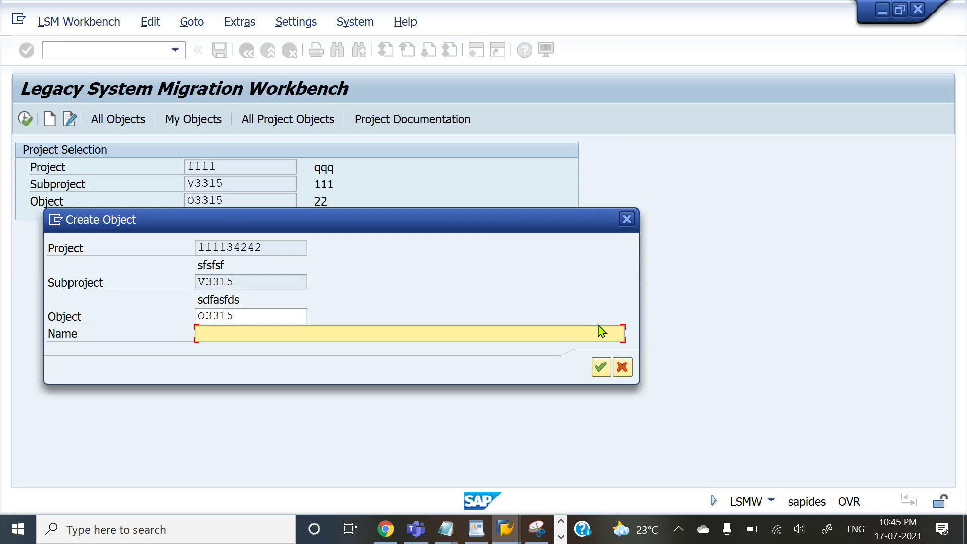
{"action": "left_click", "coordinate": [268, 317]}
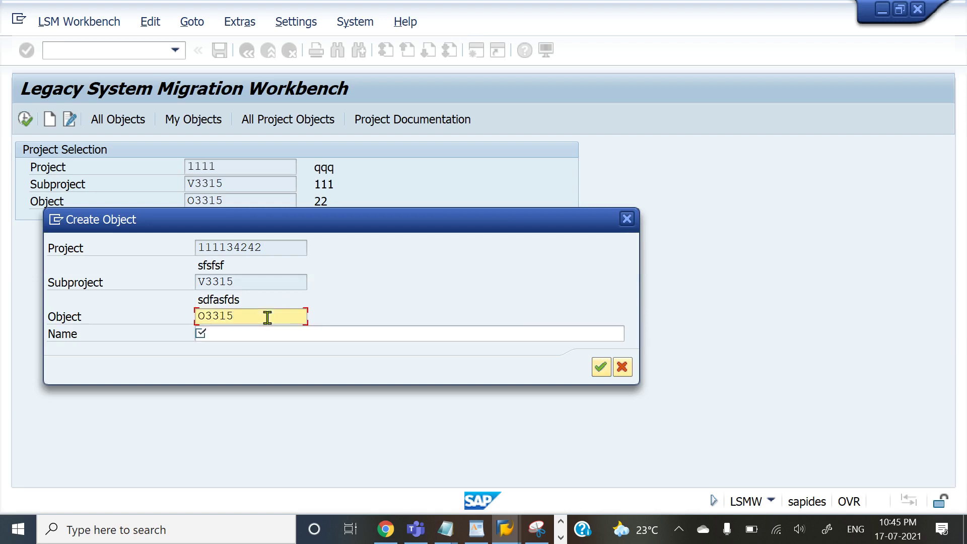
{"action": "type", "text": "4343"}
{"action": "left_click", "coordinate": [216, 342]}
{"action": "type", "text": "adsfdsfsf"}
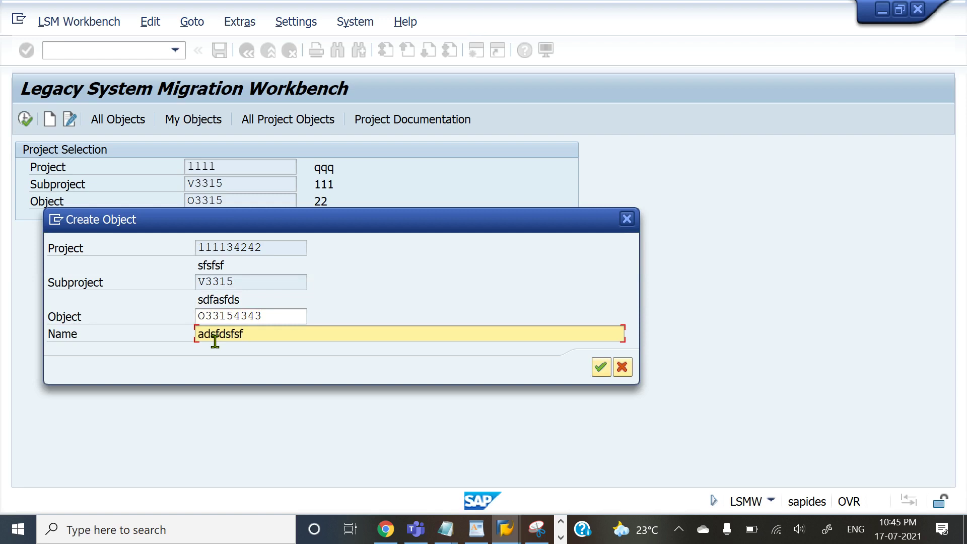
{"action": "type", "text": "sfsadffa"}
{"action": "left_click", "coordinate": [600, 368]}
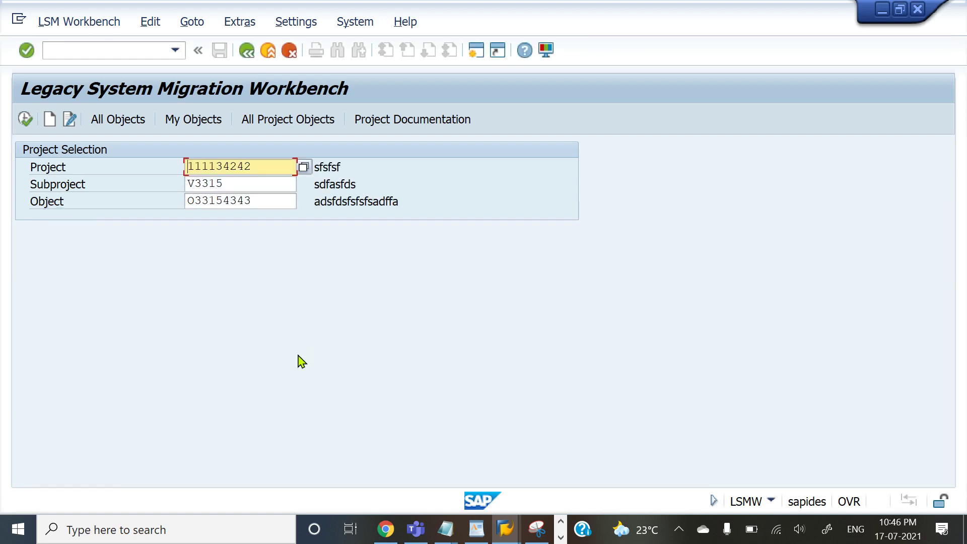
- Execute the selection for object O33154343 and review its 20 LSM Workbench process steps
{"action": "left_click", "coordinate": [25, 123]}
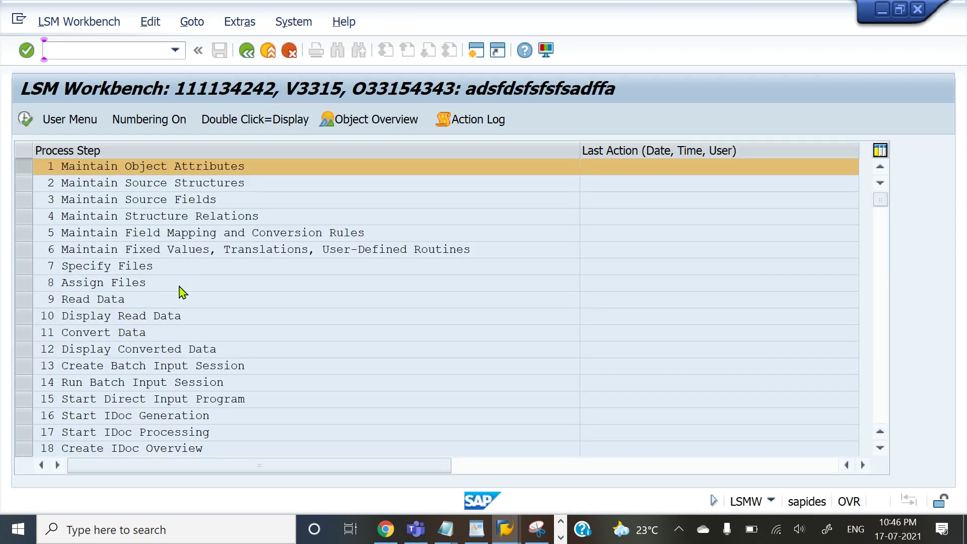
{"action": "scroll", "coordinate": [181, 291], "scroll_direction": "down", "scroll_amount": 5}
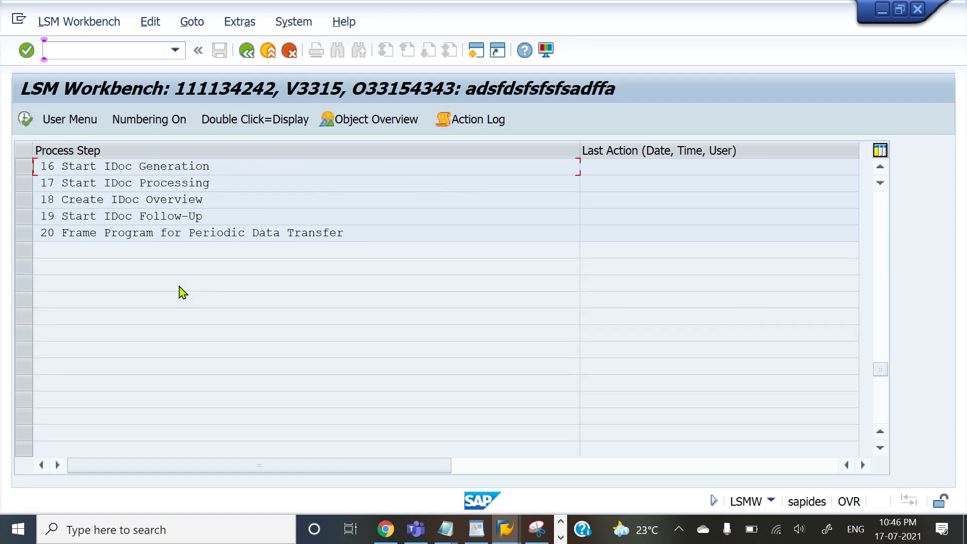
{"action": "scroll", "coordinate": [181, 291], "scroll_direction": "up", "scroll_amount": 3}
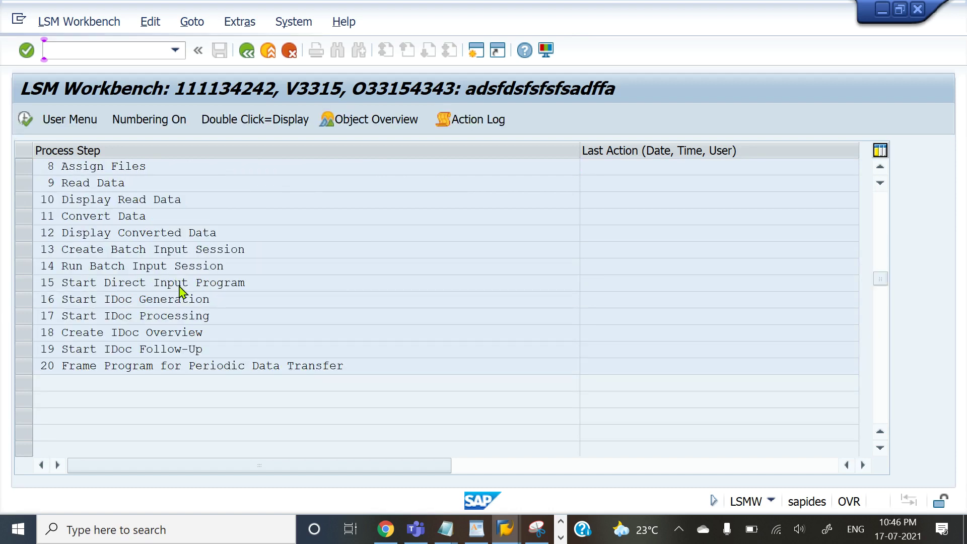
{"action": "scroll", "coordinate": [179, 285], "scroll_direction": "up", "scroll_amount": 1}
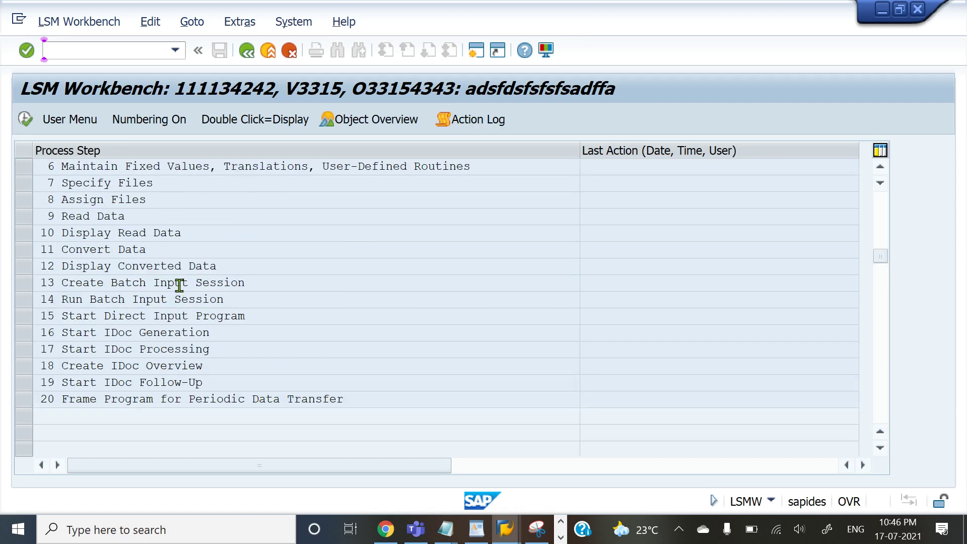
- Show the LSMW guide's Steps section with its 13-step LSM Workbench screenshot
{"action": "key", "text": "alt+Tab"}
{"action": "key", "text": "alt+Tab"}
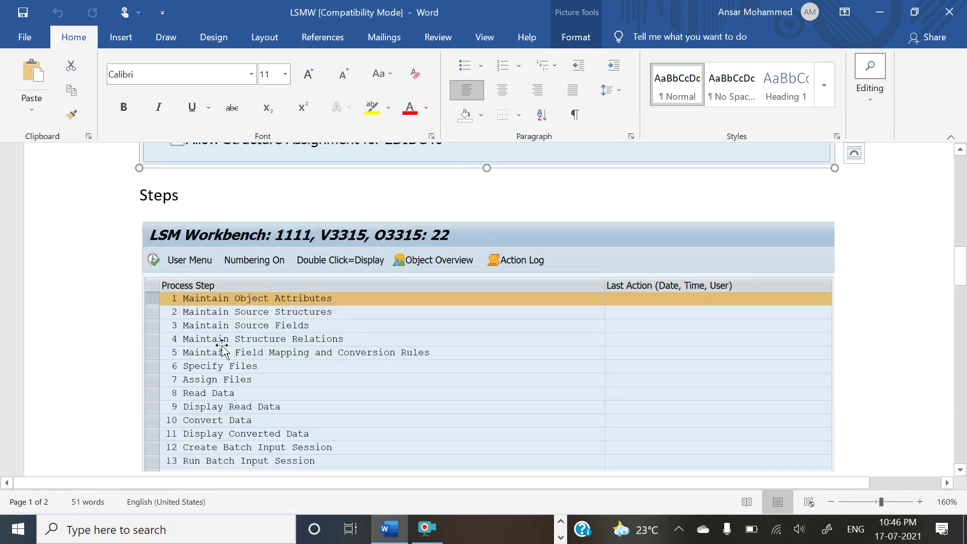
{"action": "scroll", "coordinate": [226, 372], "scroll_direction": "down", "scroll_amount": 2}
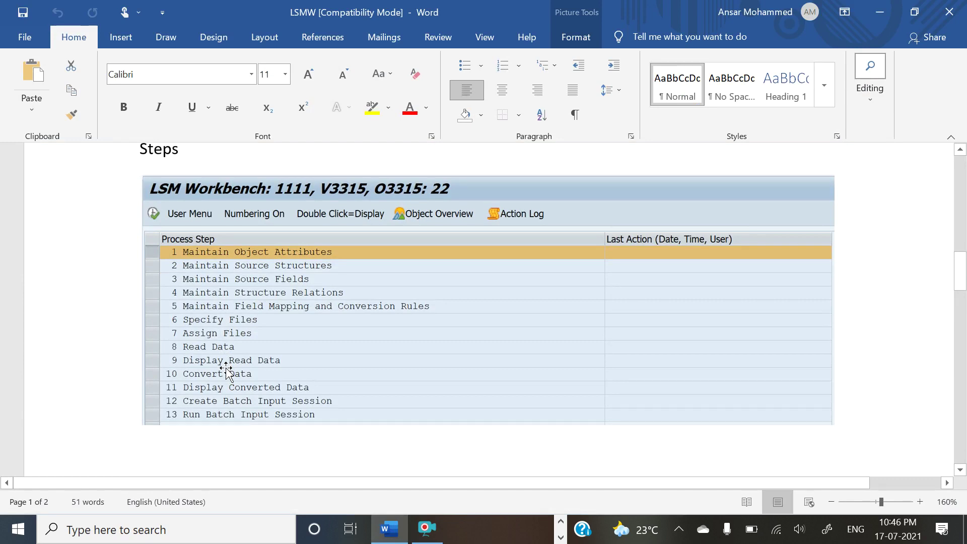
{"action": "scroll", "coordinate": [226, 371], "scroll_direction": "up", "scroll_amount": 2}
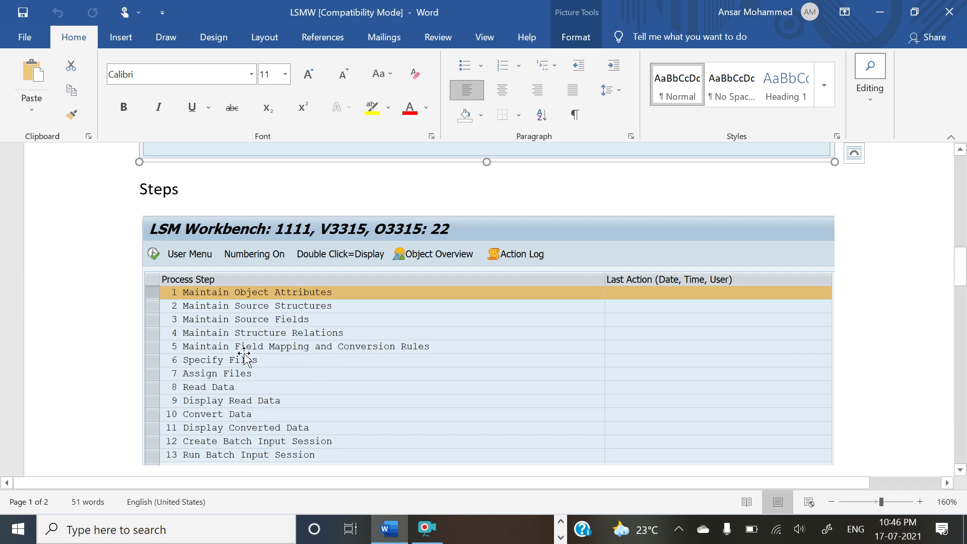
{"action": "scroll", "coordinate": [214, 419], "scroll_direction": "down", "scroll_amount": 1}
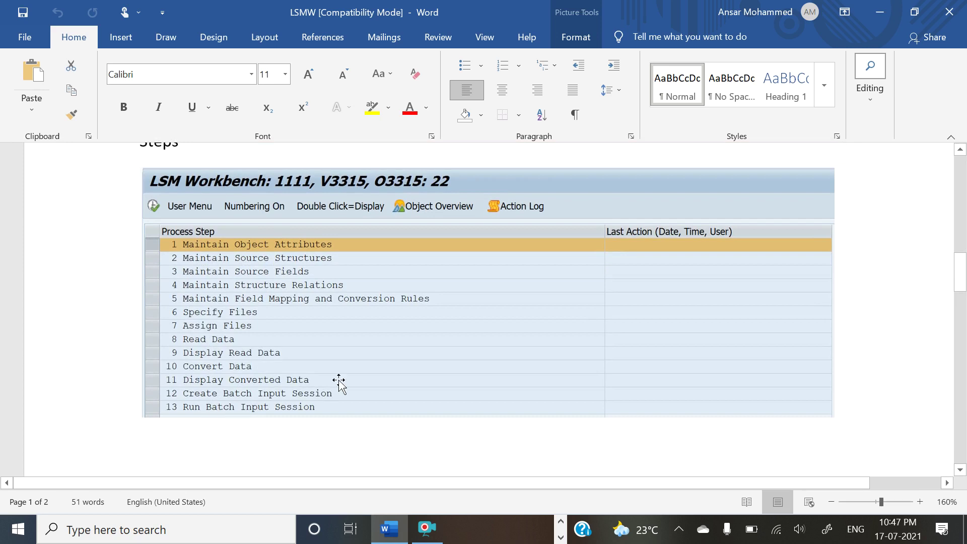
{"action": "key", "text": "alt+Tab"}
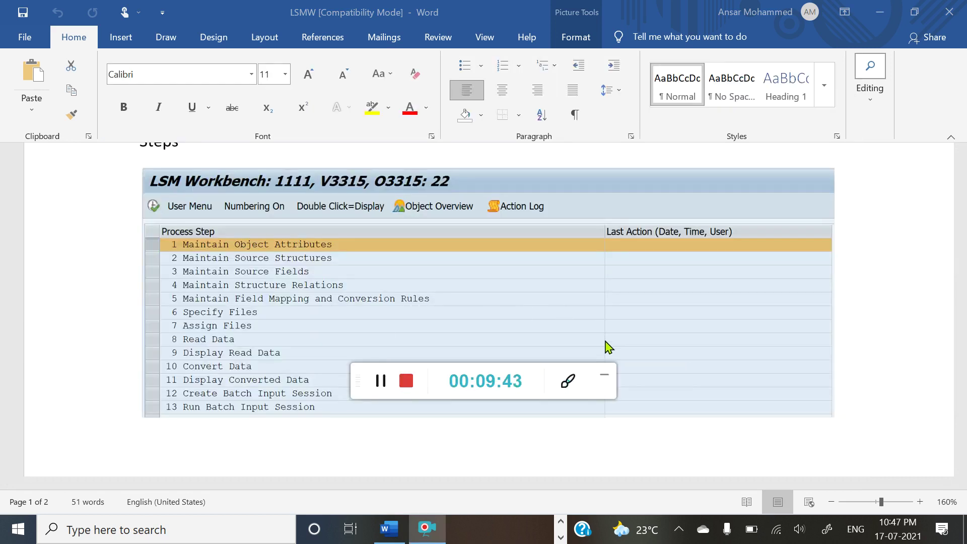
{"action": "left_click", "coordinate": [604, 380]}
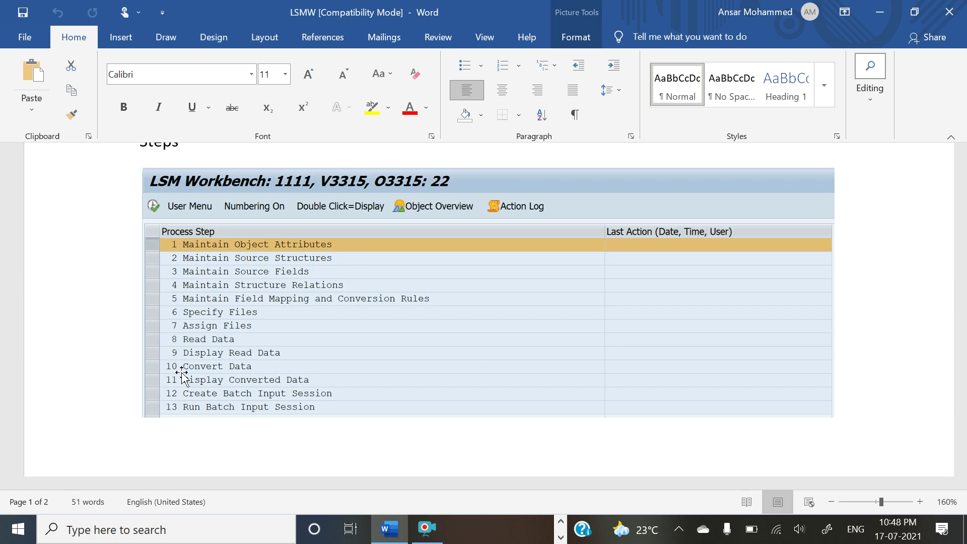
- Bring the SAP process-step list back to the front, scrolled to the top
{"action": "key", "text": "alt+Tab"}
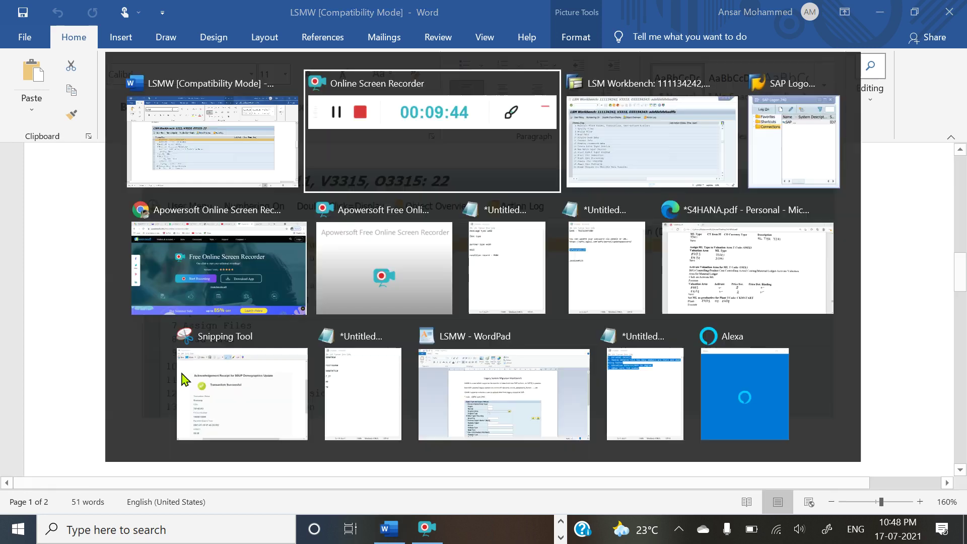
{"action": "key", "text": "alt+Tab"}
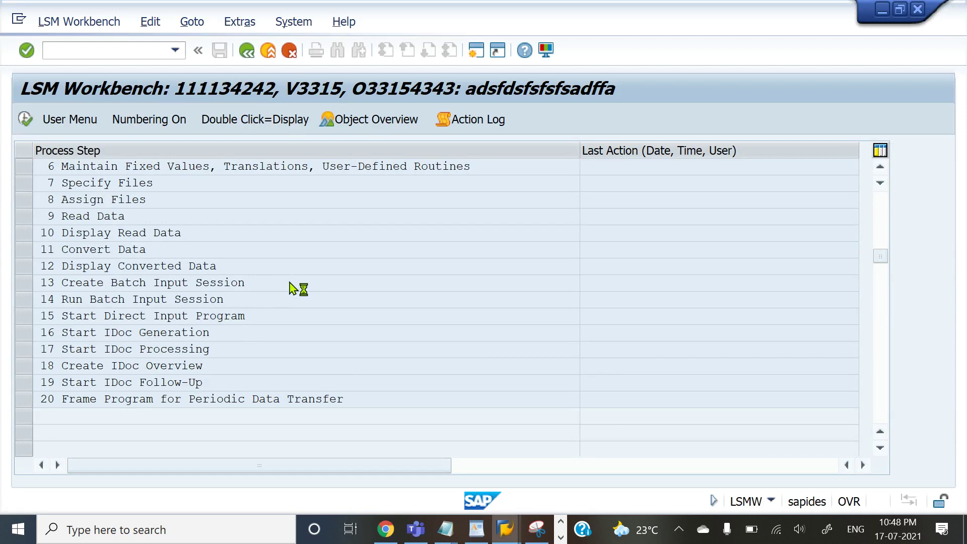
{"action": "scroll", "coordinate": [292, 285], "scroll_direction": "up", "scroll_amount": 2}
{"action": "scroll", "coordinate": [289, 282], "scroll_direction": "up", "scroll_amount": 1}
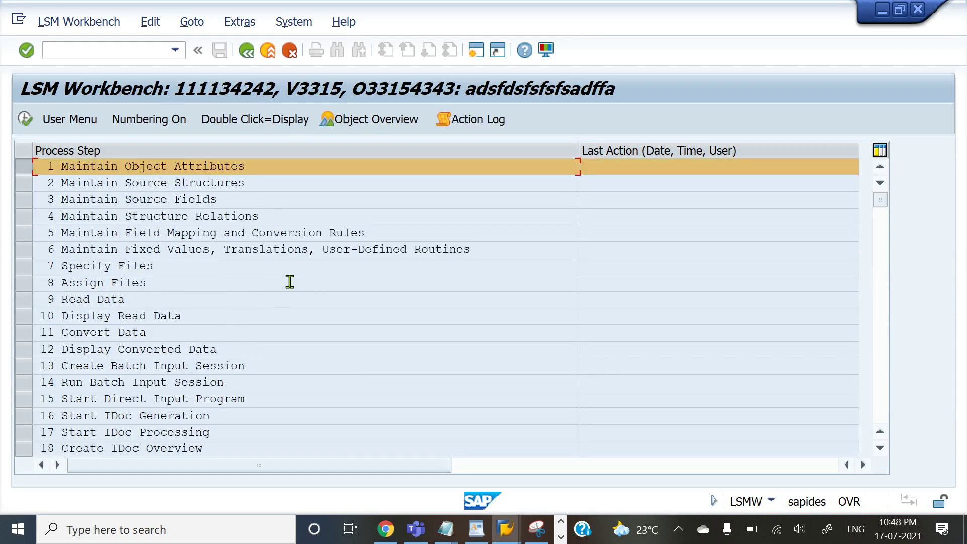
- Highlight step 2 Maintain Source Structures, step 4 Maintain Structure Relations and step 6 fixed values
{"action": "left_click", "coordinate": [25, 186]}
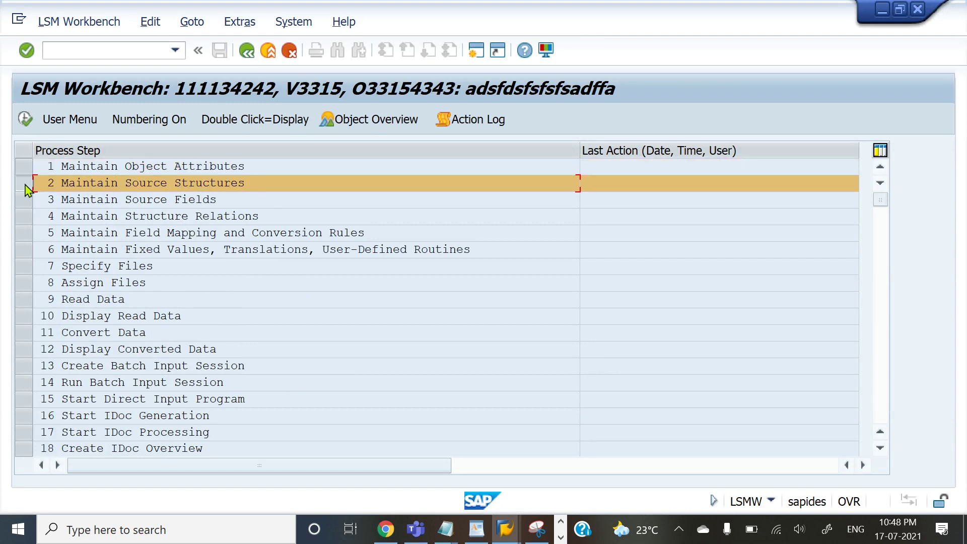
{"action": "left_click", "coordinate": [26, 218]}
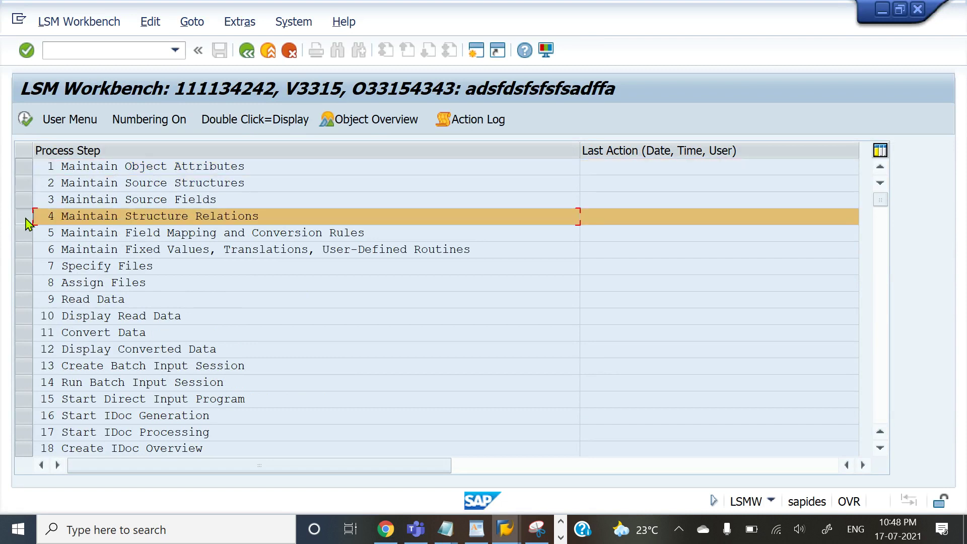
{"action": "left_click", "coordinate": [31, 252]}
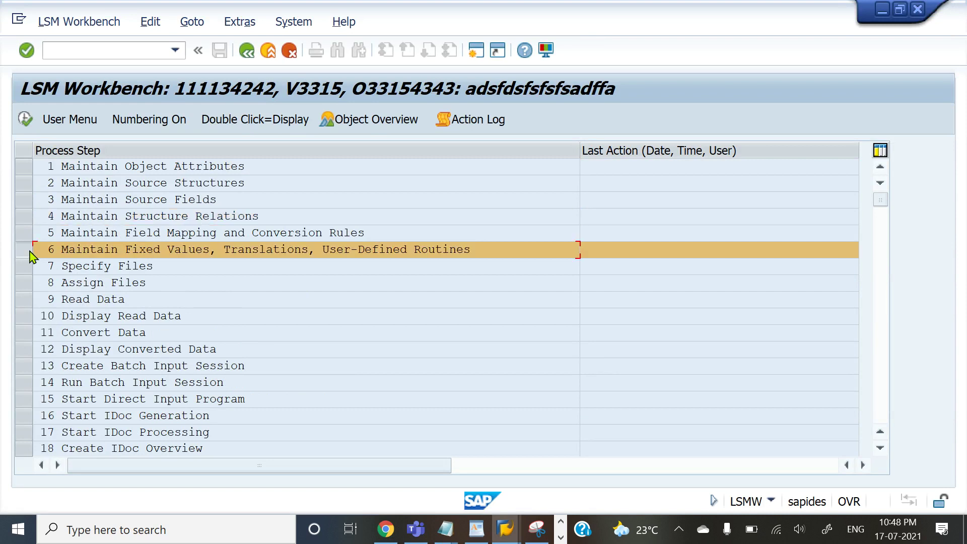
{"action": "key", "text": "alt+Tab"}
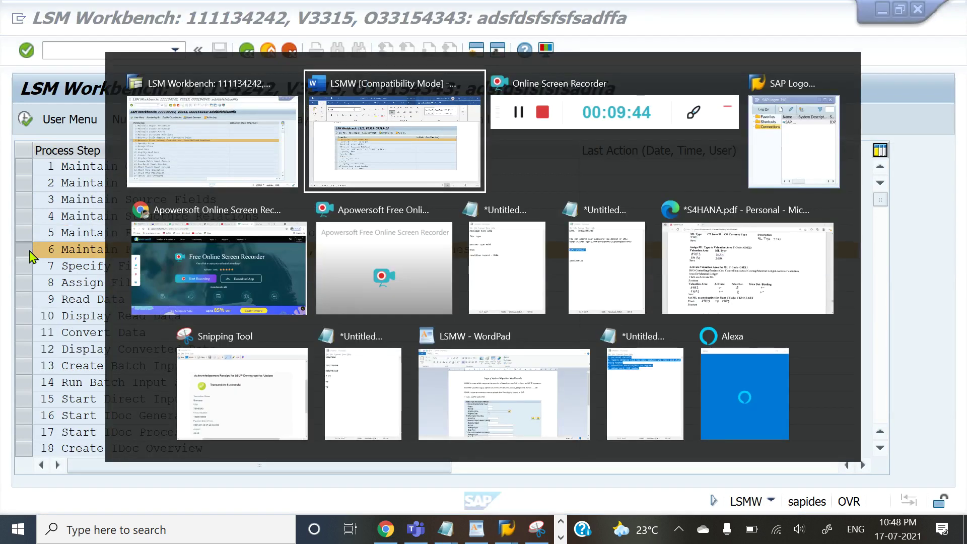